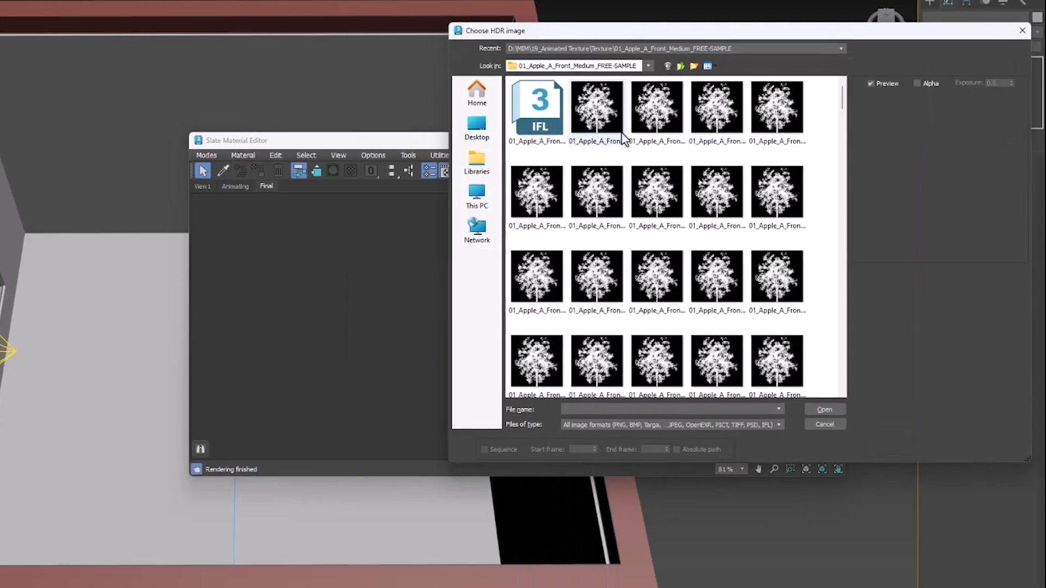
Load 01_Apple_A_Front_Medium_FREE-SAMPLE_0000 into the bitmap map as an image sequence
click(601, 114)
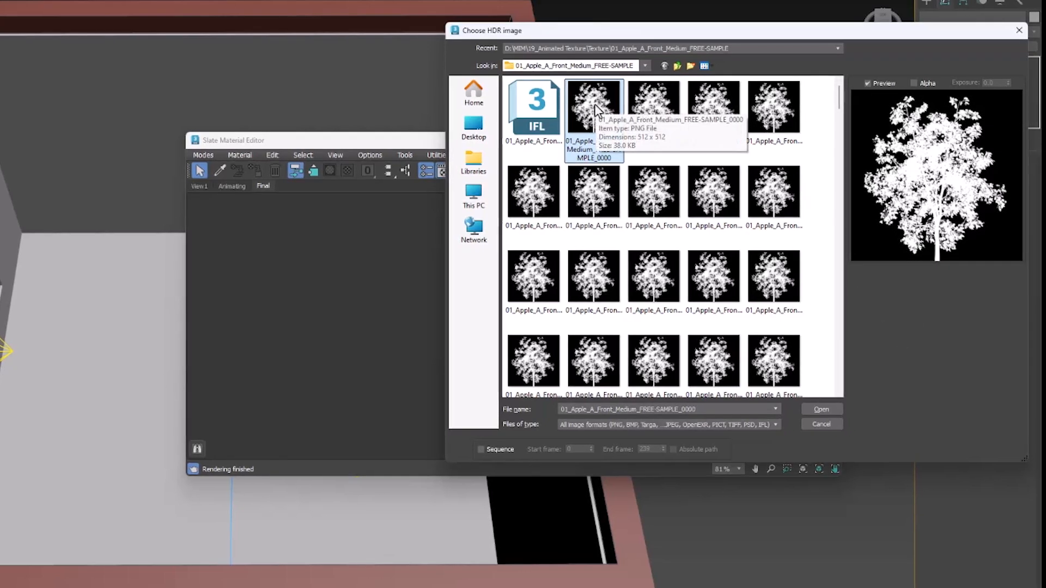
click(479, 449)
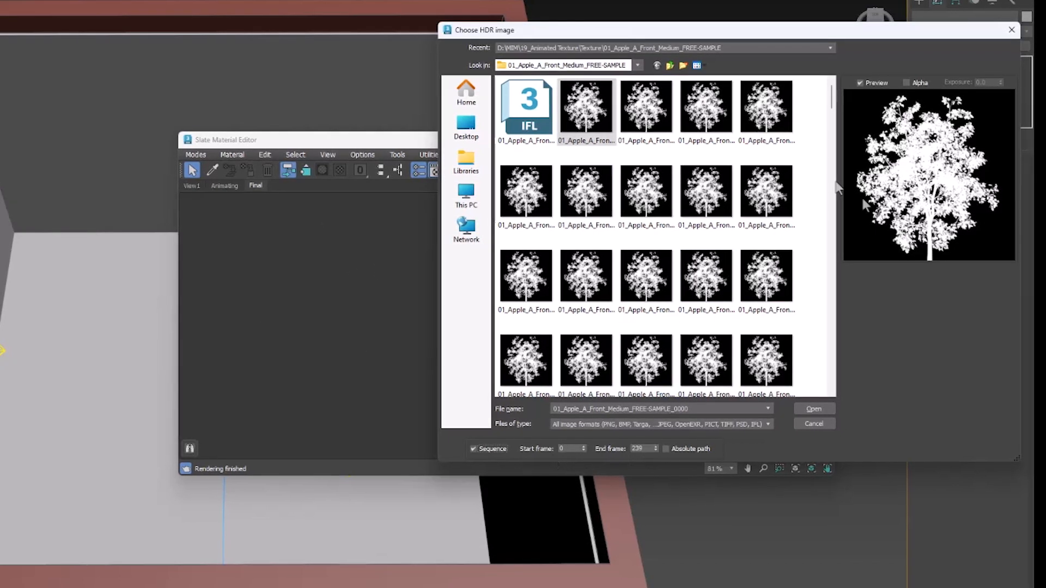
click(810, 409)
Set the tree bitmap's color space transfer function to None and its RGB primaries to Raw
double_click(307, 271)
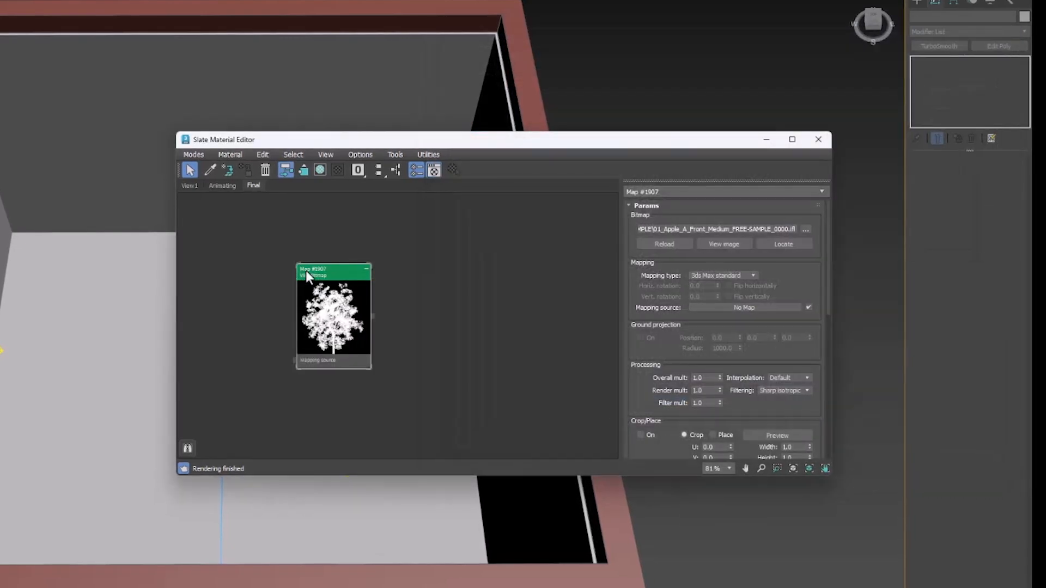
scroll(818, 335, down, 4)
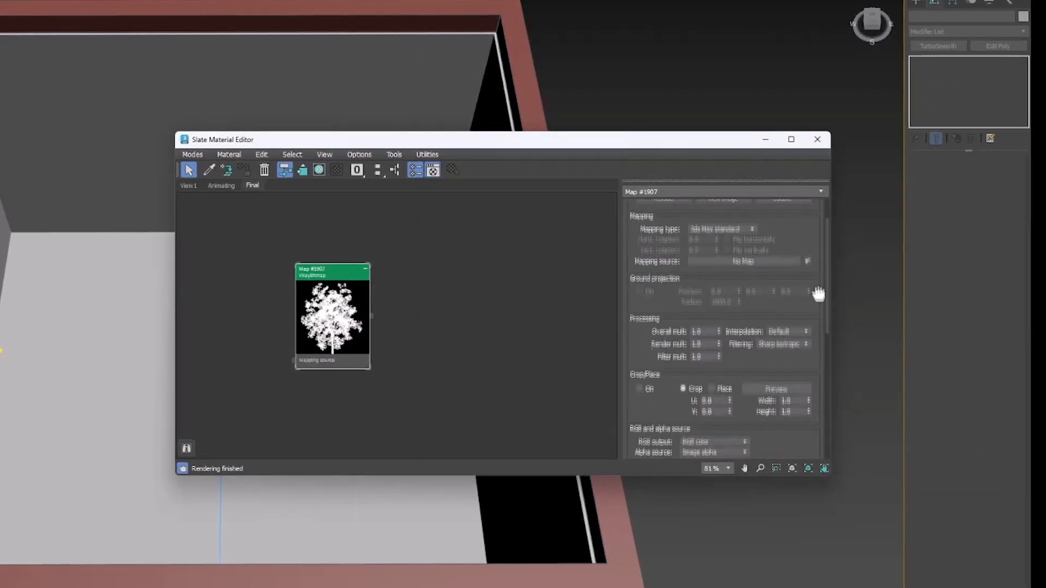
drag(801, 310, 794, 236)
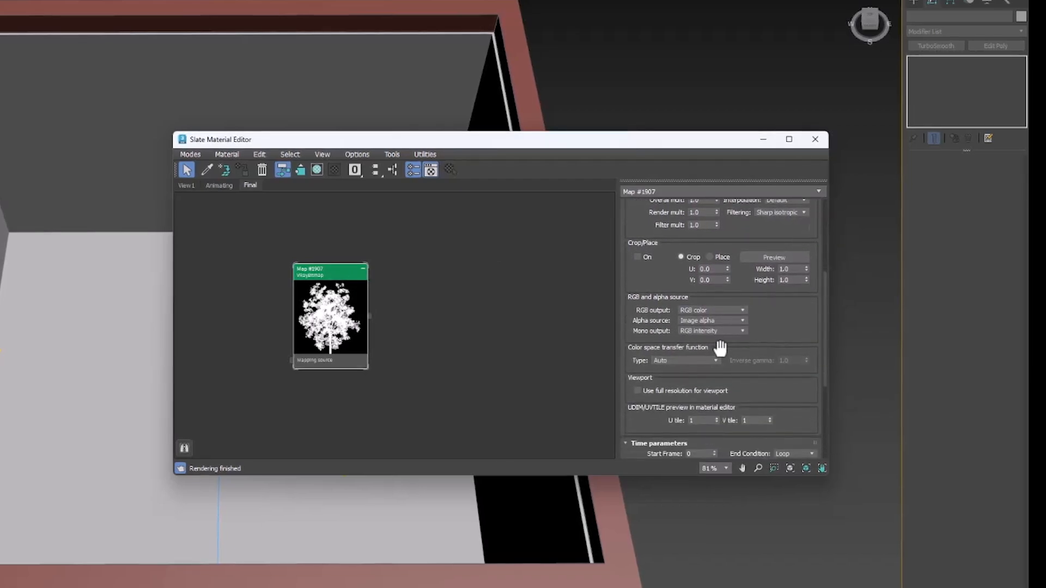
click(691, 361)
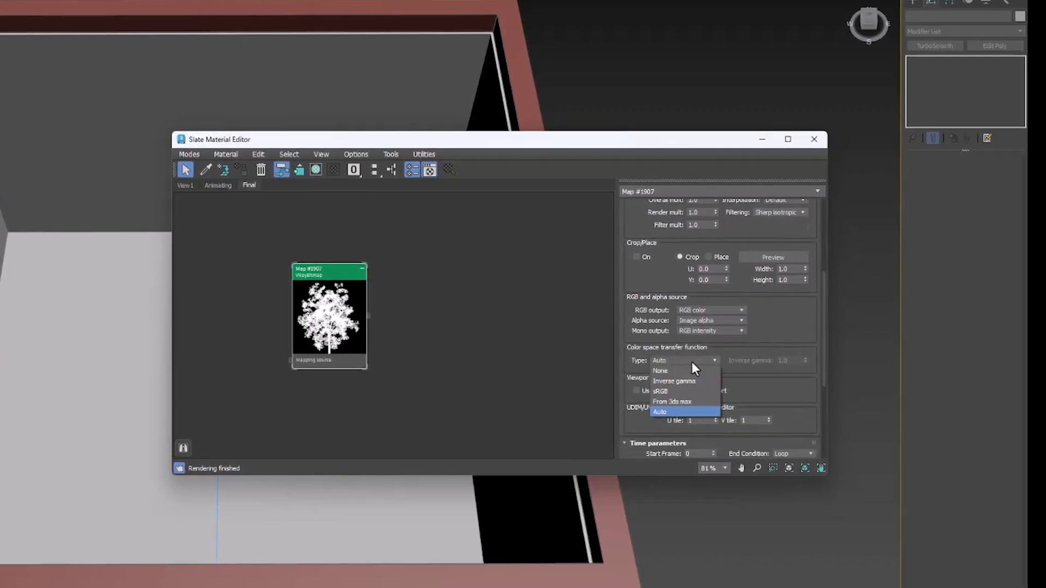
click(688, 372)
drag(753, 394, 754, 287)
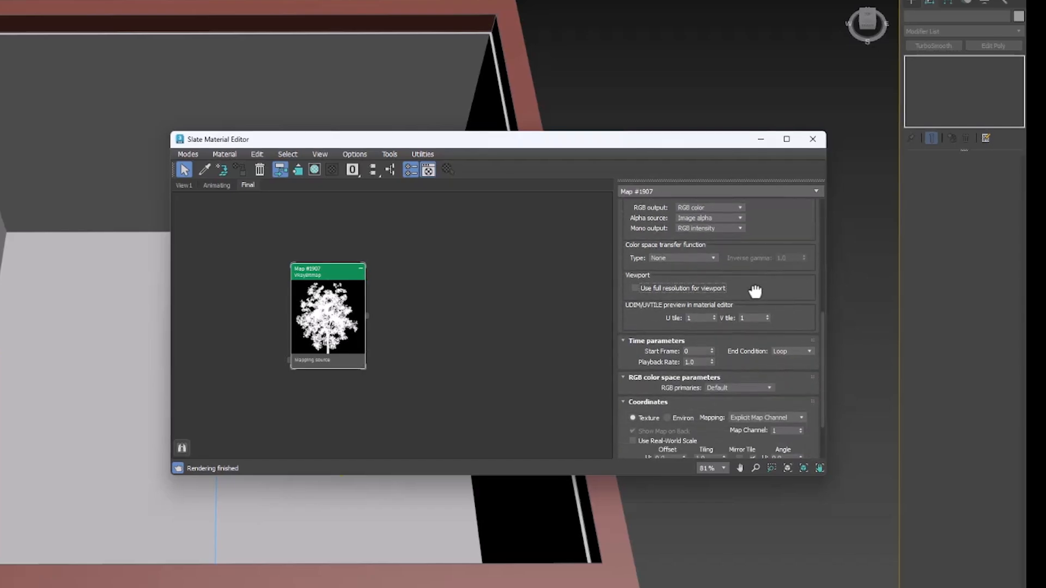
click(745, 387)
click(725, 424)
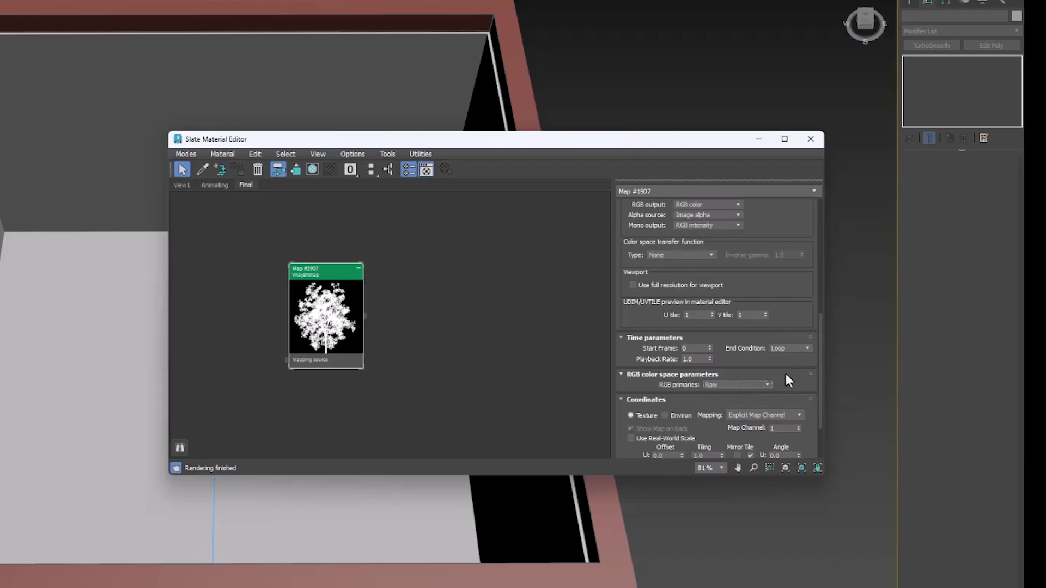
Turn off U and V tiling in the tree bitmap's coordinates
drag(785, 374, 768, 296)
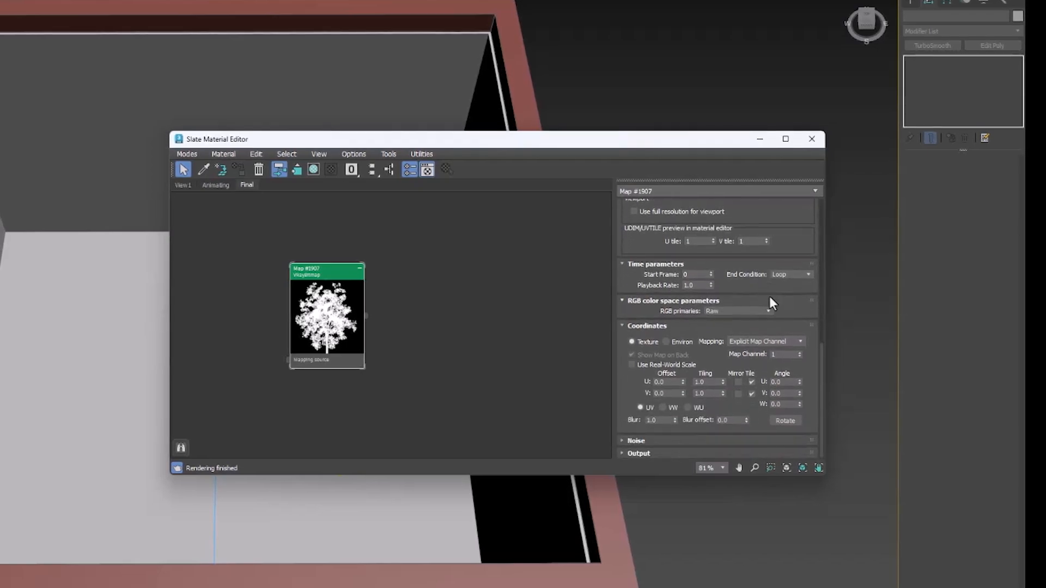
click(753, 383)
click(753, 394)
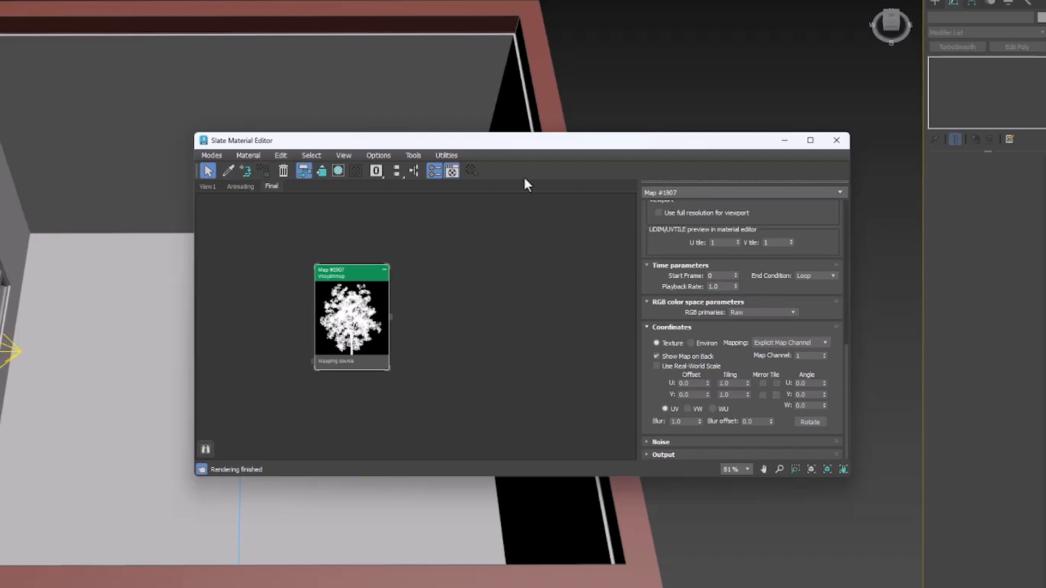
Bring up the Chaos Vantage live render beside the viewport and minimize the material editor
drag(518, 139, 566, 148)
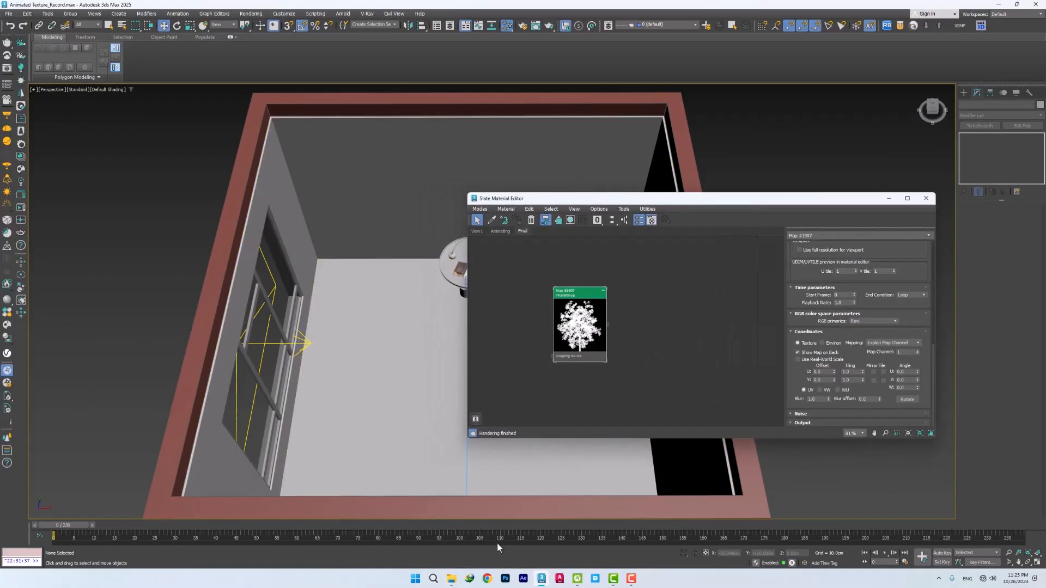
click(575, 580)
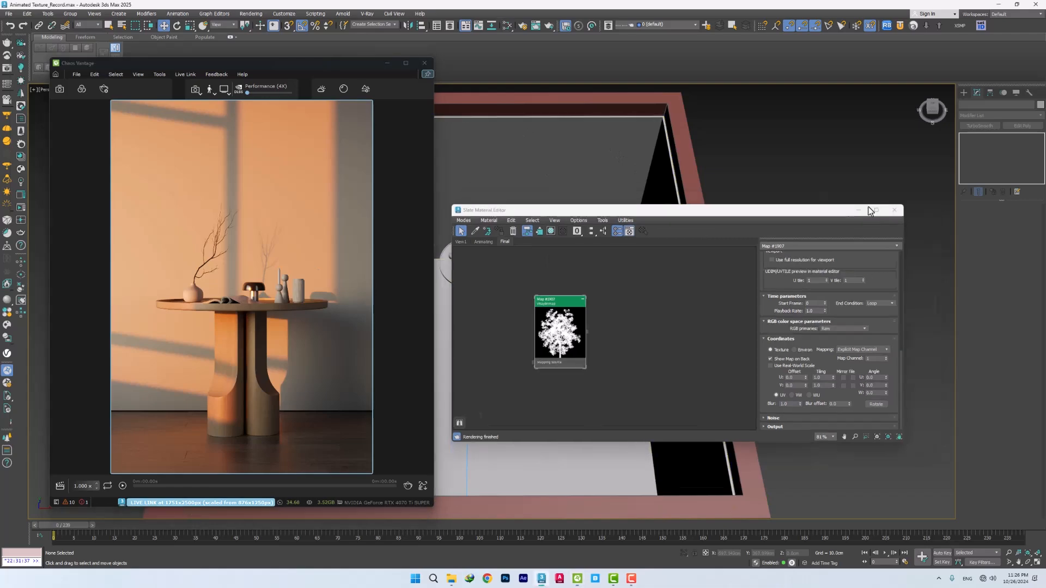
click(889, 198)
Toggle the window light and the plane light inside the room to compare their effect in the live render
scroll(742, 235, down, 5)
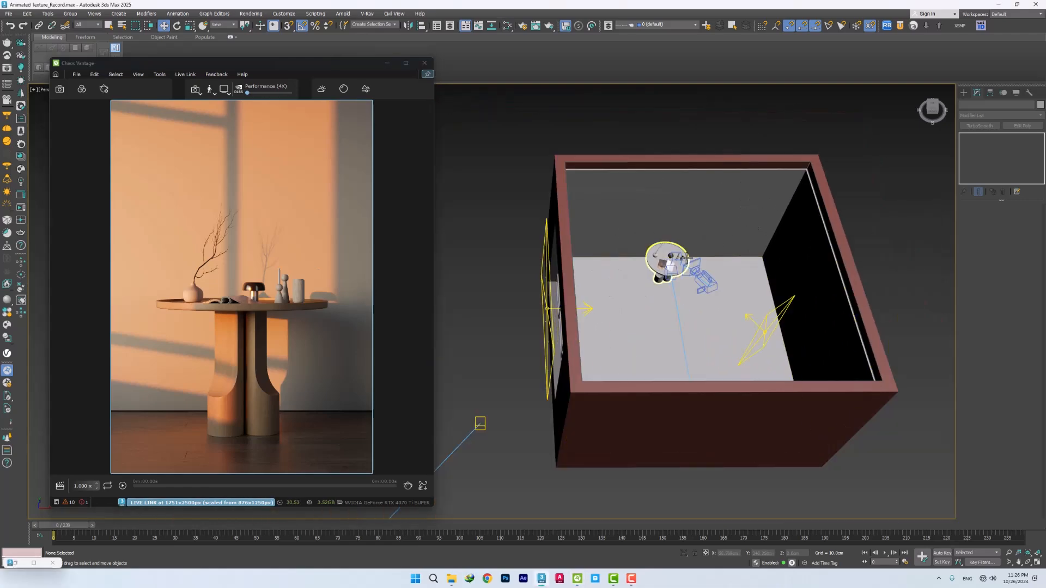
scroll(676, 248, down, 6)
scroll(667, 252, down, 4)
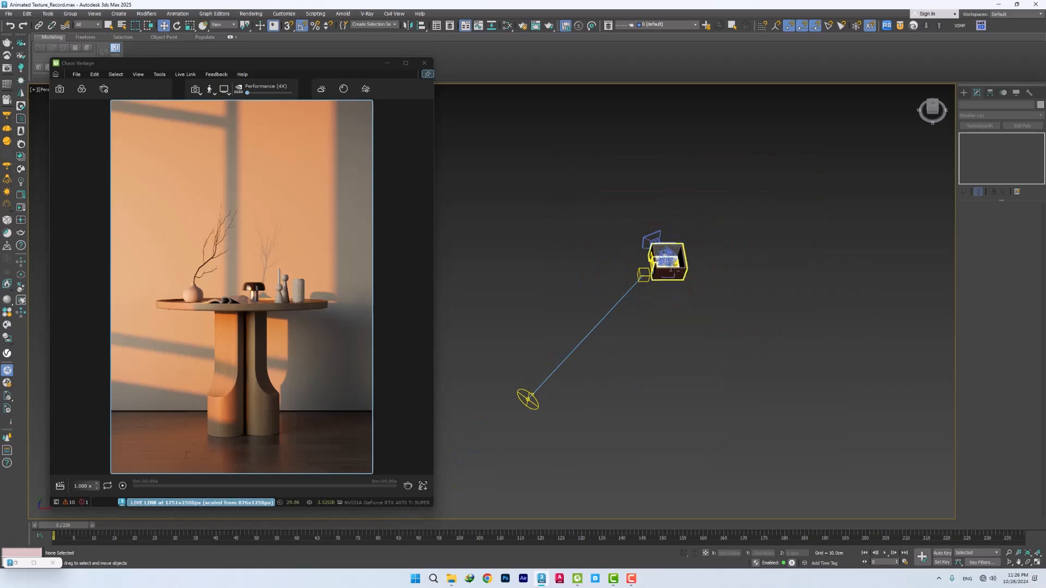
scroll(661, 251, up, 10)
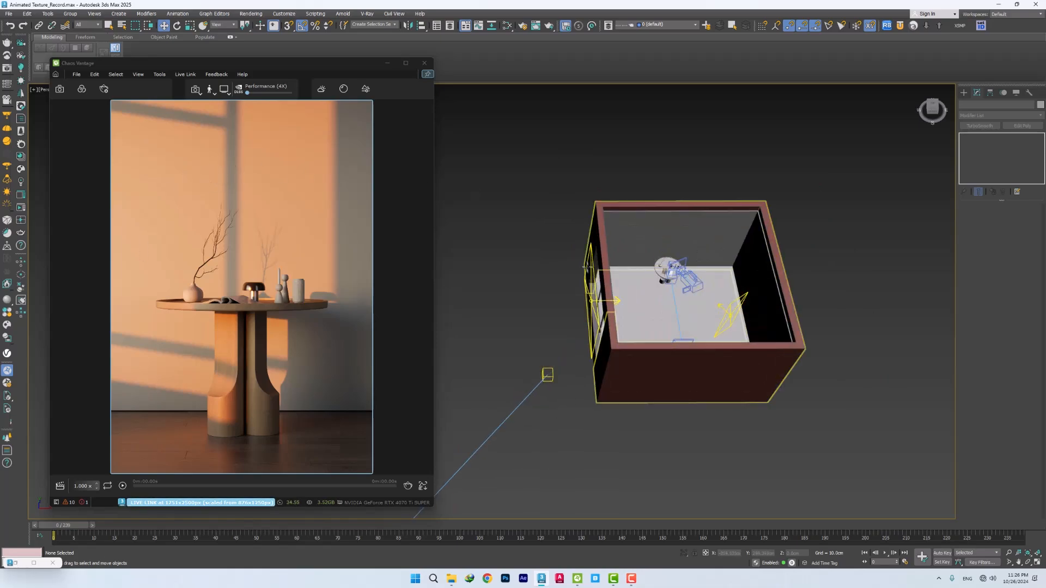
click(593, 296)
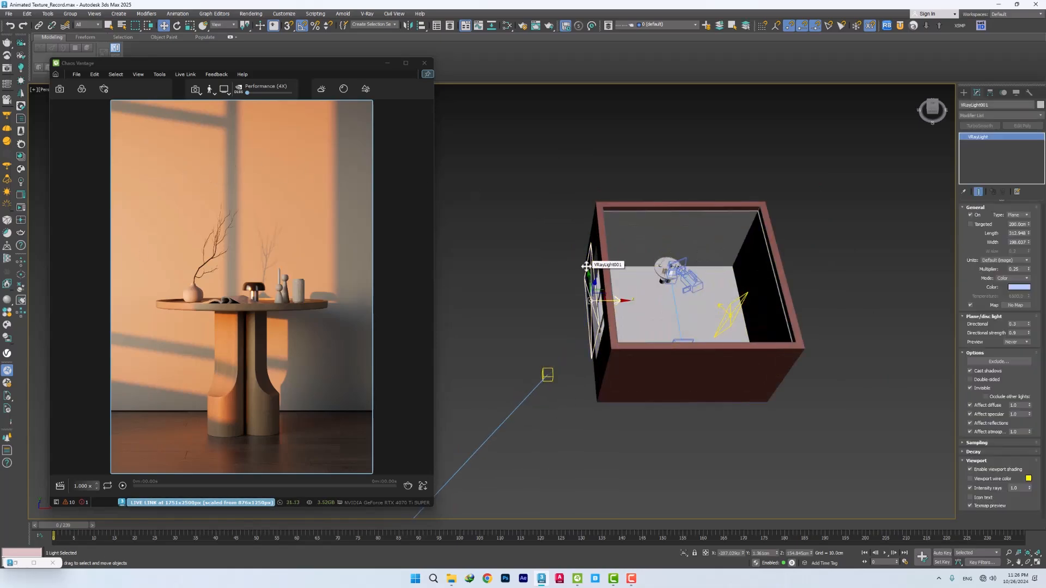
click(970, 215)
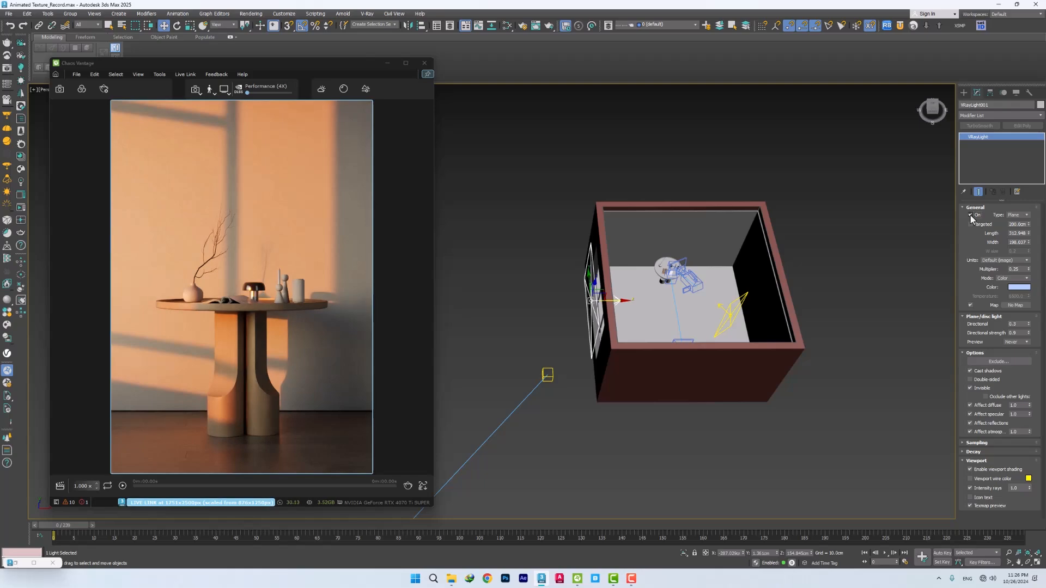
click(731, 307)
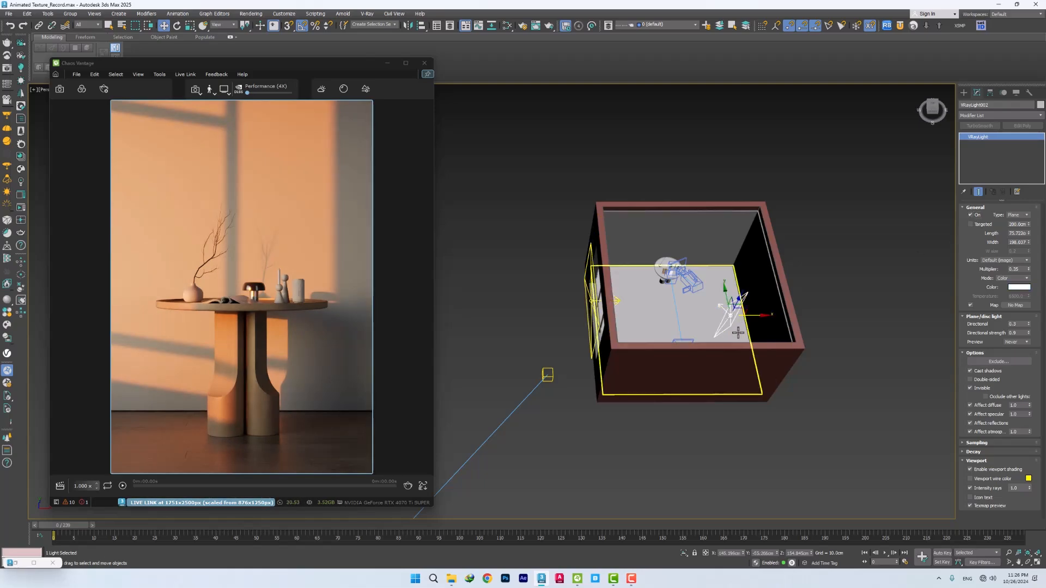
click(971, 214)
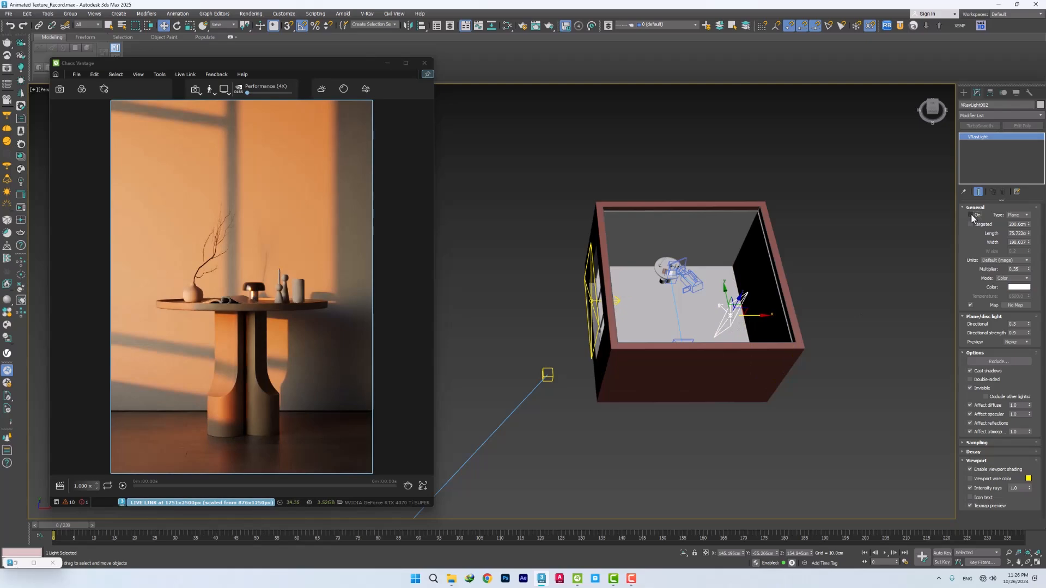
click(970, 215)
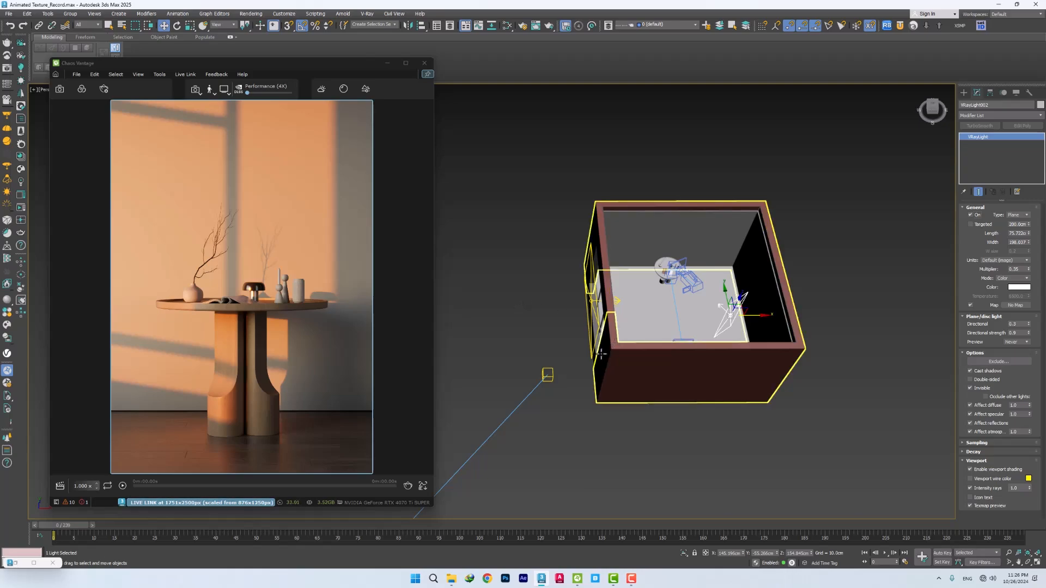
Create a vertical plane outside the room beside the window, aligned to the exterior wall
alt+middle_drag(601, 354, 594, 369)
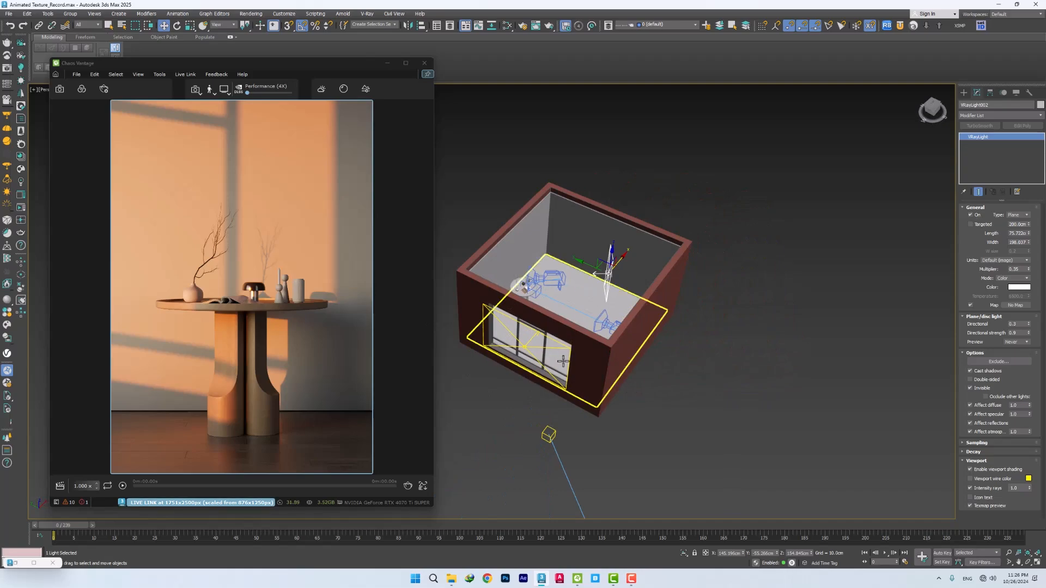
alt+middle_drag(498, 354, 719, 283)
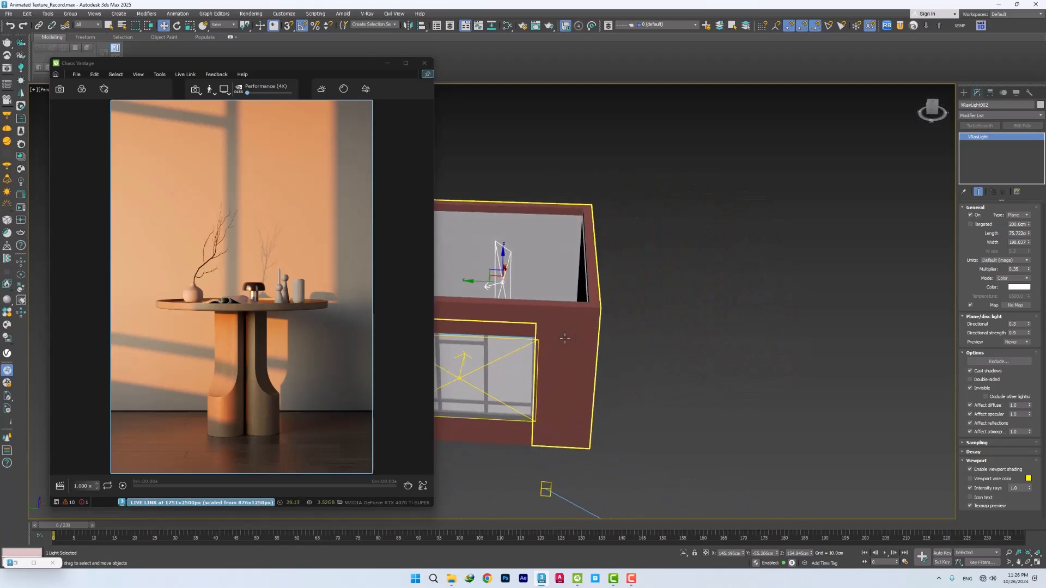
click(963, 93)
click(661, 318)
ctrl+right_click(660, 317)
click(677, 295)
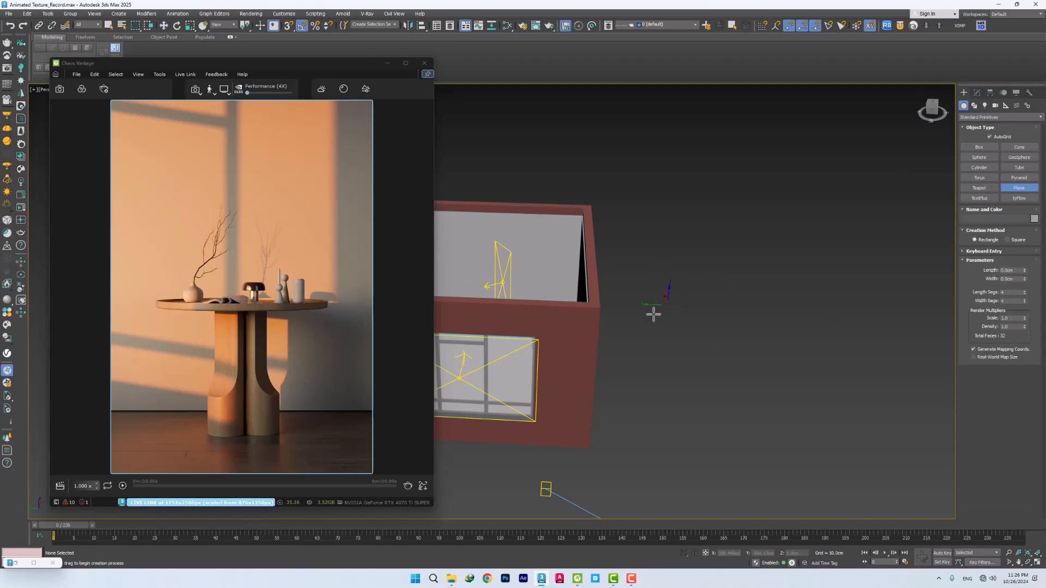
drag(554, 339, 718, 489)
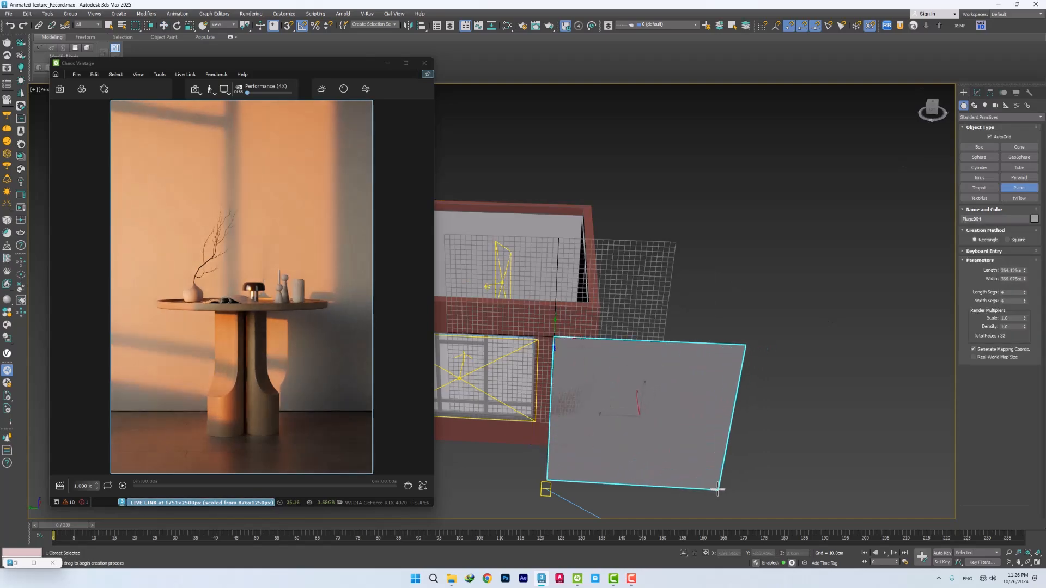
Move the new plane away from the exterior wall, outside the window
key(w)
alt+middle_drag(646, 388, 642, 408)
drag(643, 407, 616, 431)
alt+middle_drag(617, 431, 664, 381)
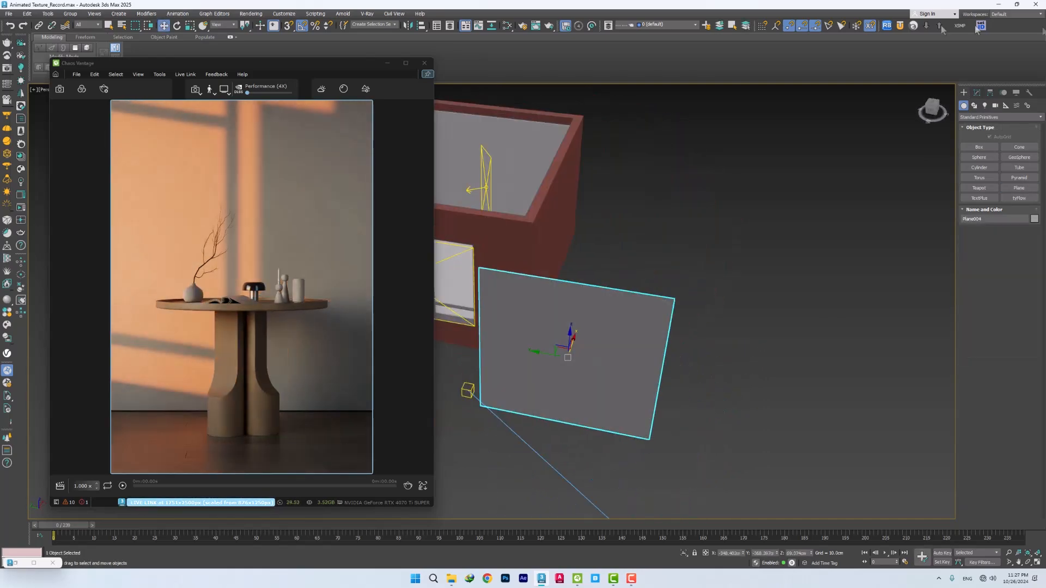
Set the plane's length and width to 300 cm each
click(976, 93)
click(1017, 214)
text(3)
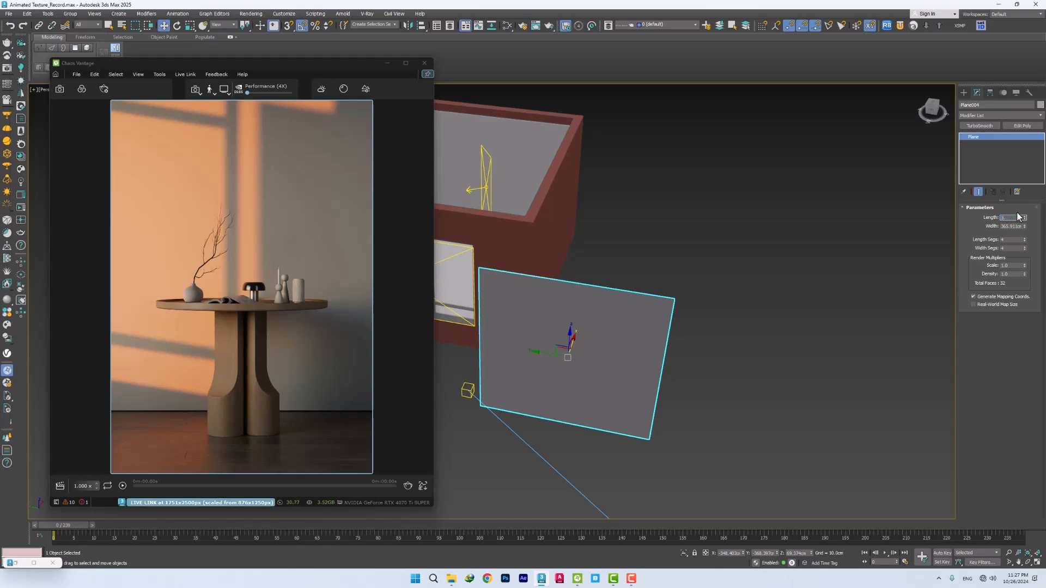
text(00)
key(Tab)
text(300)
key(Return)
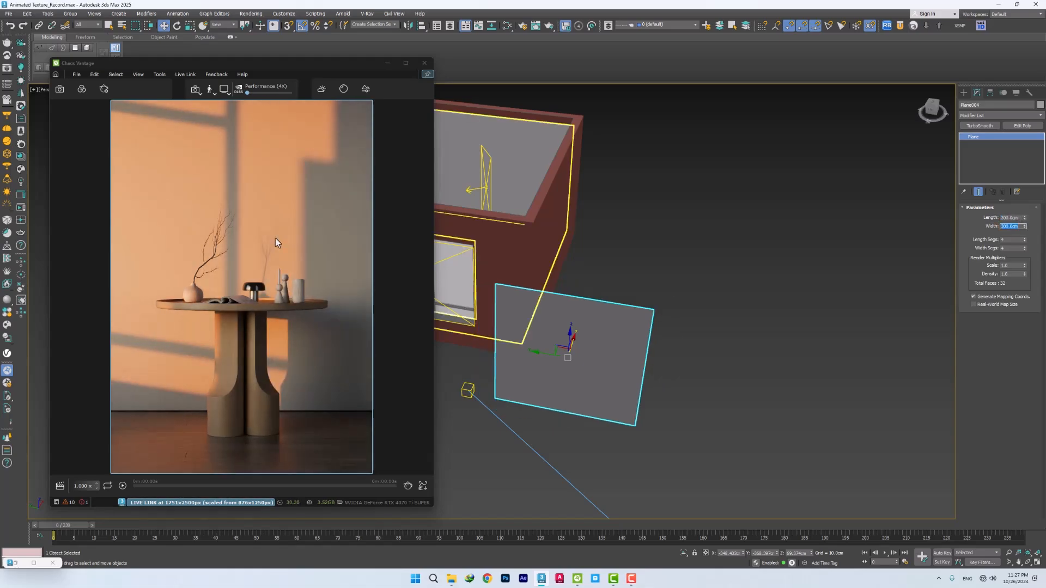
Minimize the Chaos Vantage window and isolate the plane in the viewport
click(276, 238)
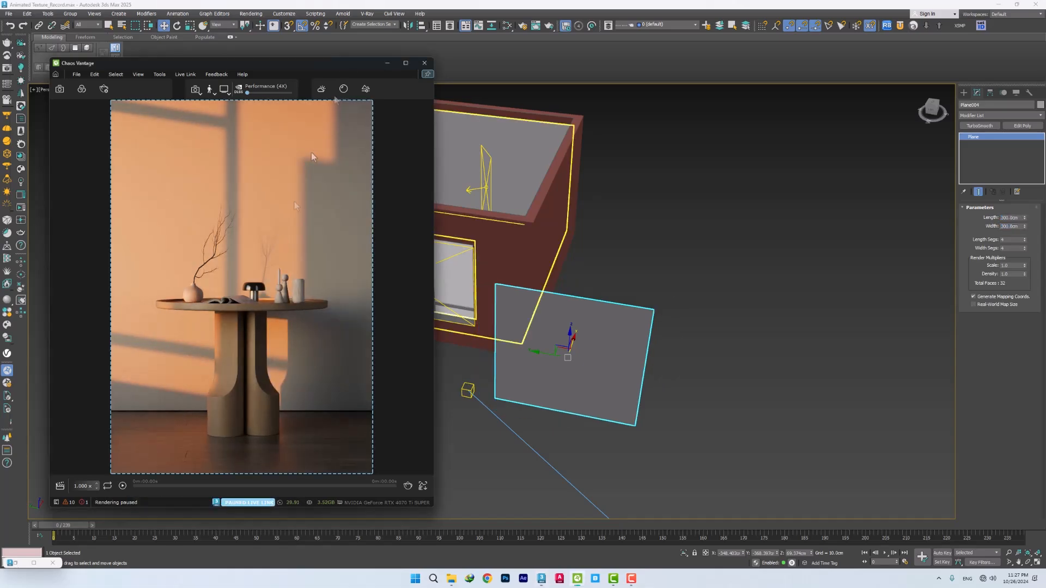
click(387, 64)
mouse_move(573, 375)
alt+middle_down()
mouse_move(544, 327)
mouse_move(544, 294)
mouse_move(555, 294)
mouse_move(551, 315)
mouse_move(502, 311)
mouse_move(513, 310)
alt+middle_up()
key(alt+q)
Create a VRayMtl in the Slate Material Editor, hide its unused slots and place its node beside the tree bitmap
key(m)
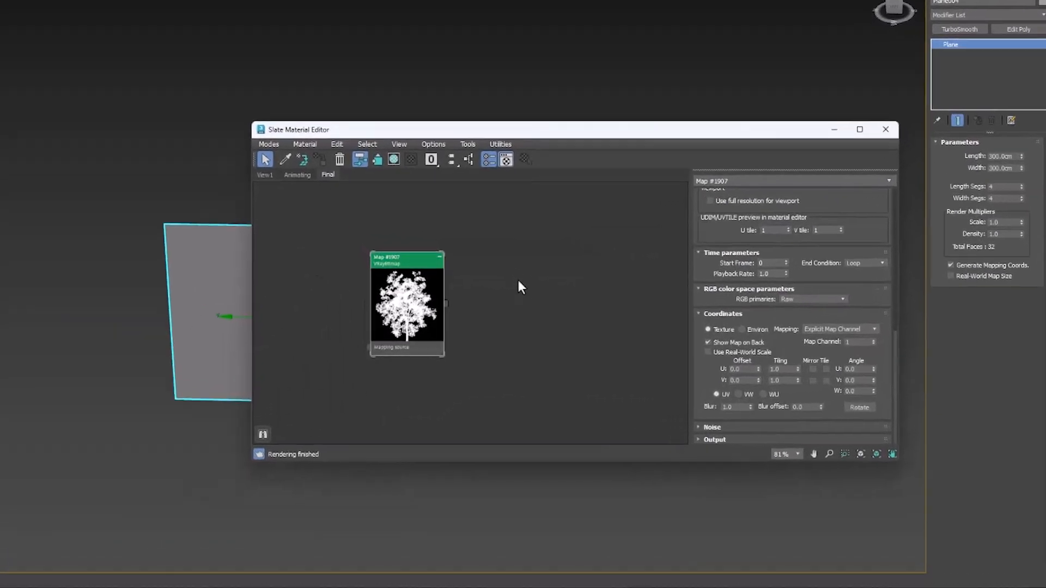
right_click(661, 308)
mouse_move(689, 313)
mouse_move(635, 311)
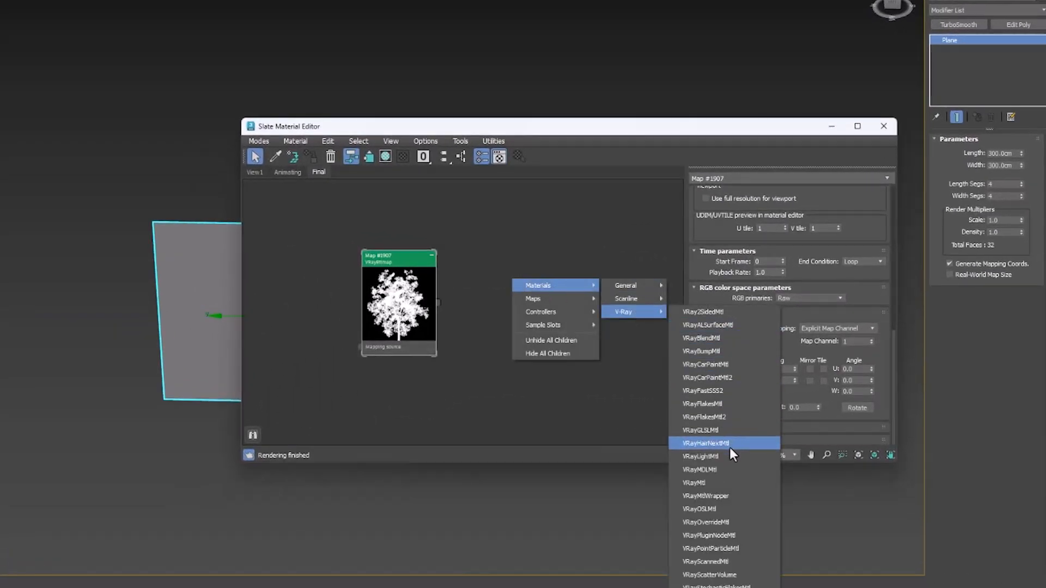
click(714, 482)
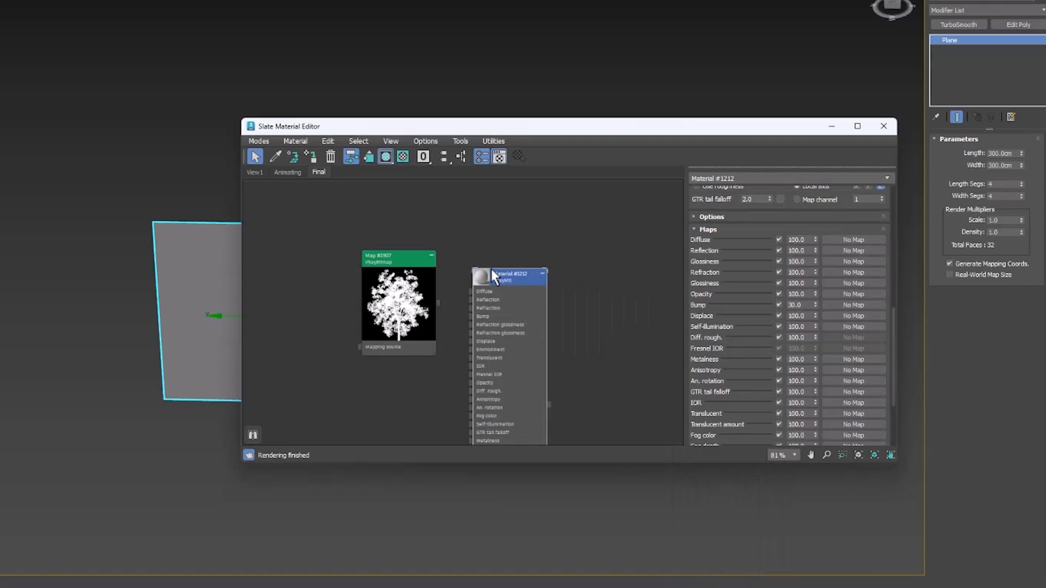
double_click(481, 280)
key(h)
drag(521, 342, 521, 316)
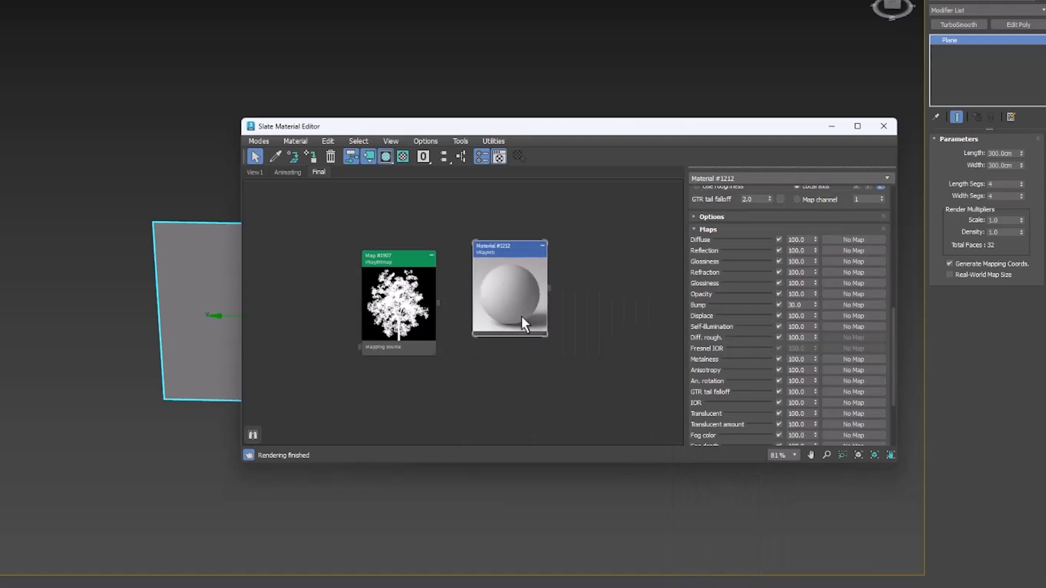
Connect the tree bitmap to the new material's Opacity input
drag(437, 299, 506, 292)
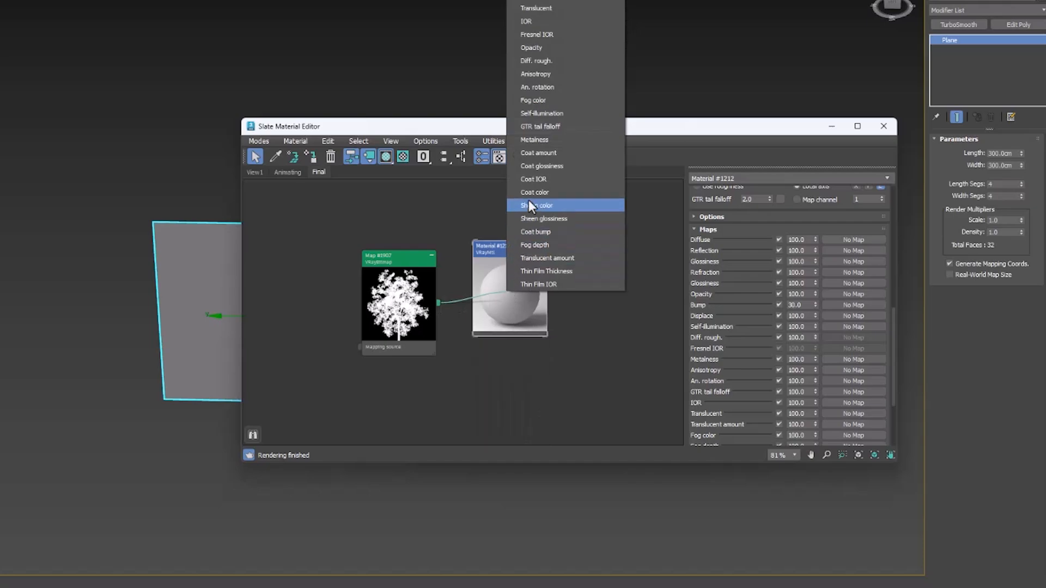
click(532, 46)
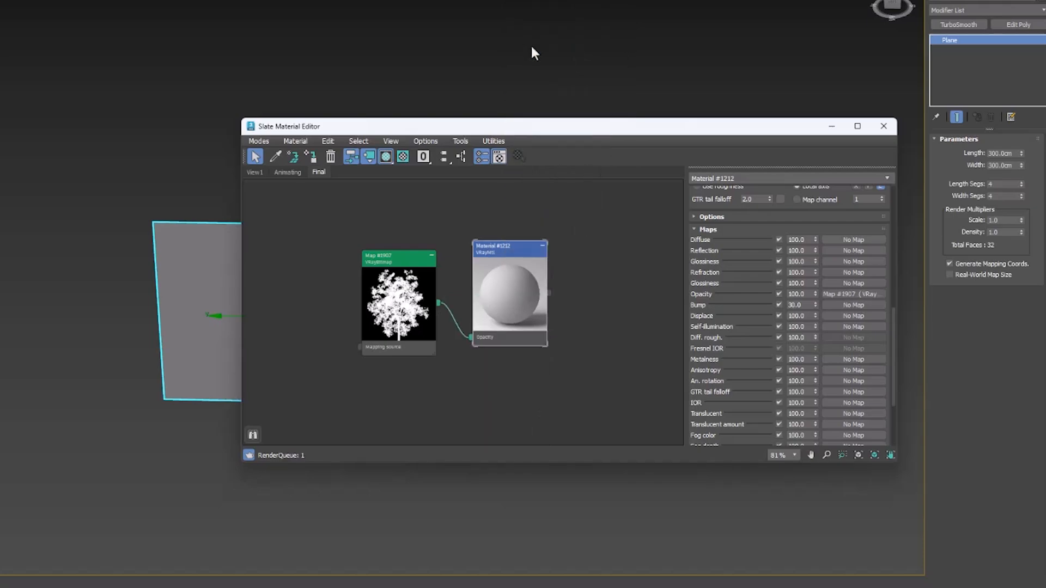
scroll(769, 224, up, 10)
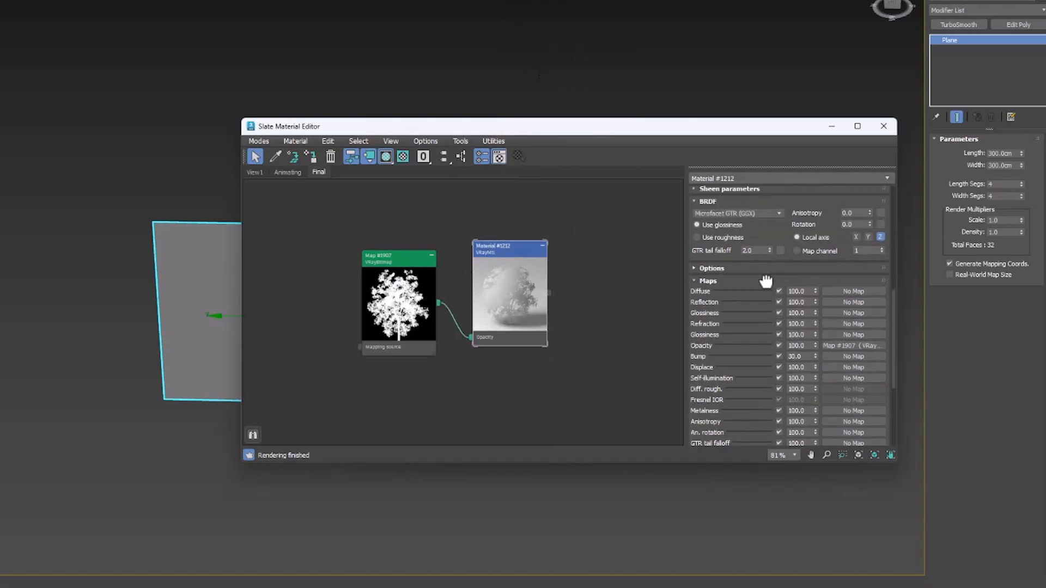
Set the new VRayMtl's diffuse color to black (RGB 0, 0, 0)
click(762, 203)
click(424, 227)
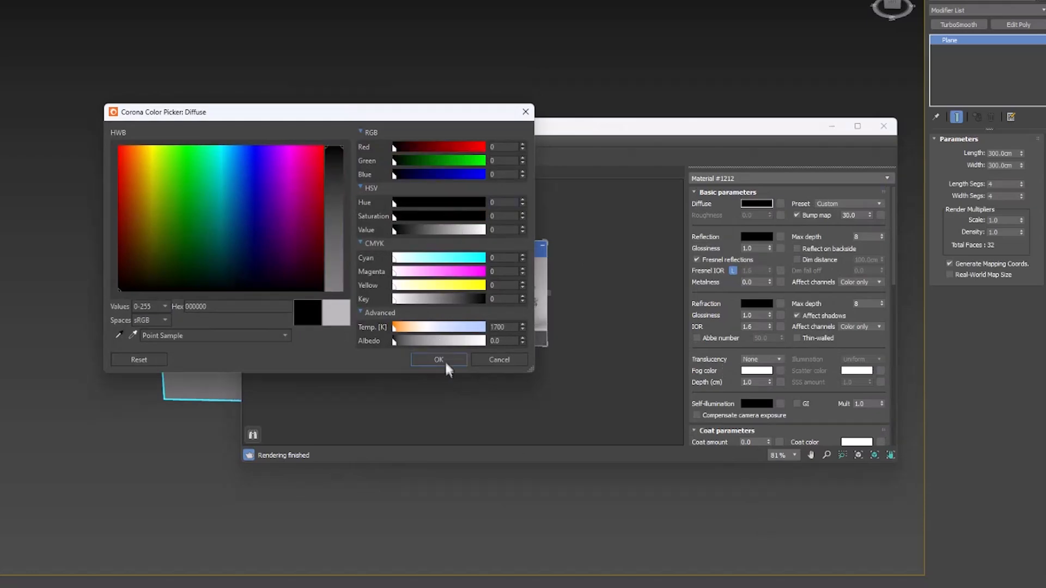
click(446, 360)
Assign the tree material to the selected plane, then deselect the plane
middle_drag(212, 264, 90, 261)
right_click(498, 248)
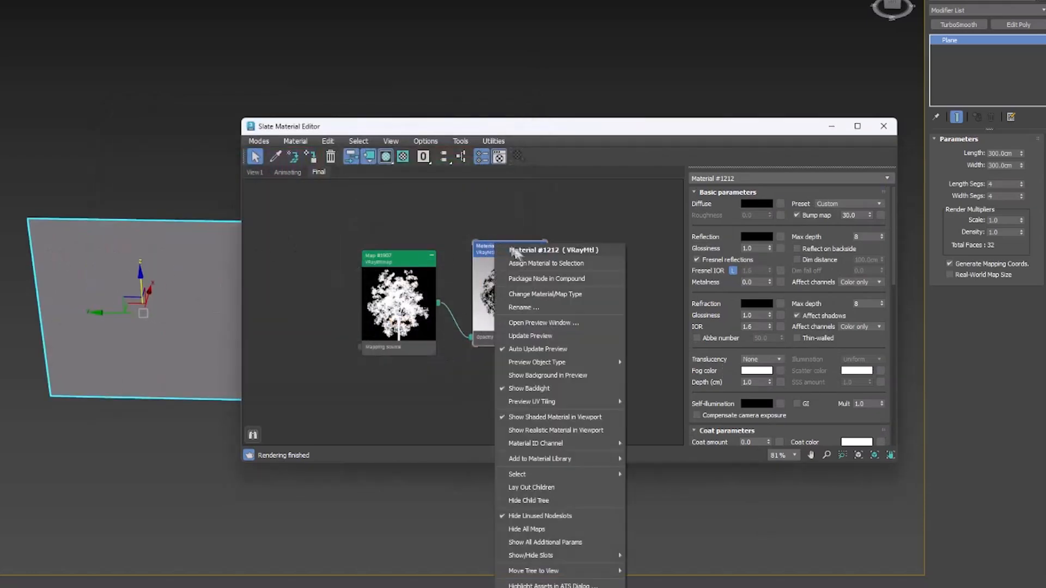
click(525, 264)
click(140, 459)
alt+middle_drag(162, 329, 164, 303)
middle_drag(163, 303, 68, 300)
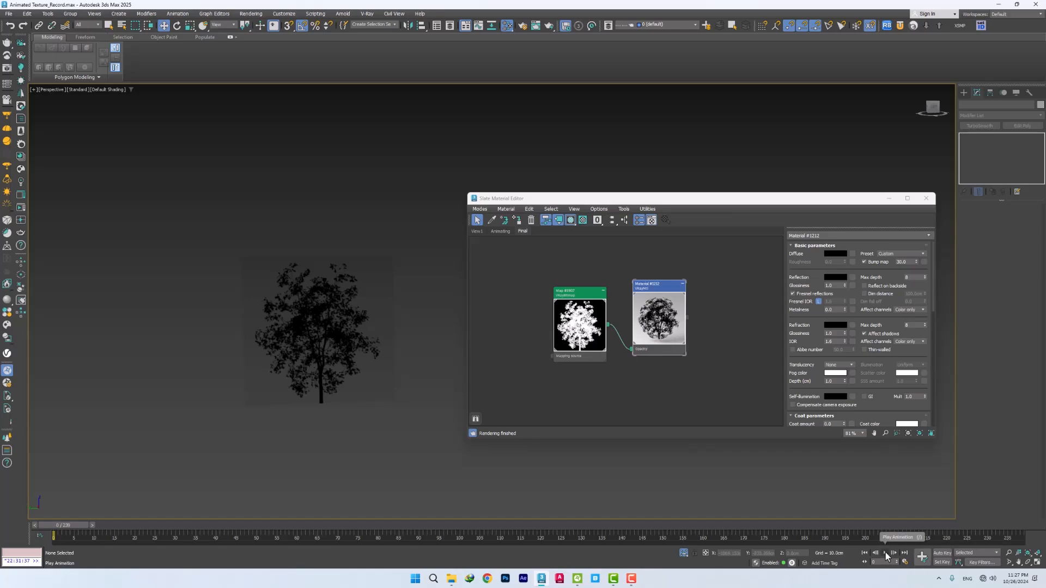
Play the animation to check the tree's movement on the plane, then stop it and scrub back to about frame 174
click(885, 553)
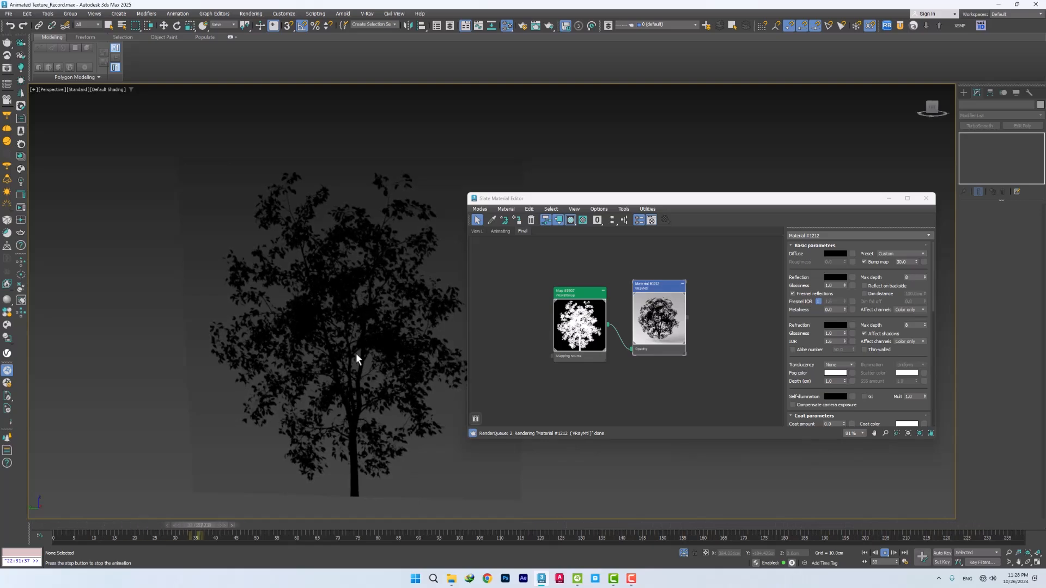
click(883, 556)
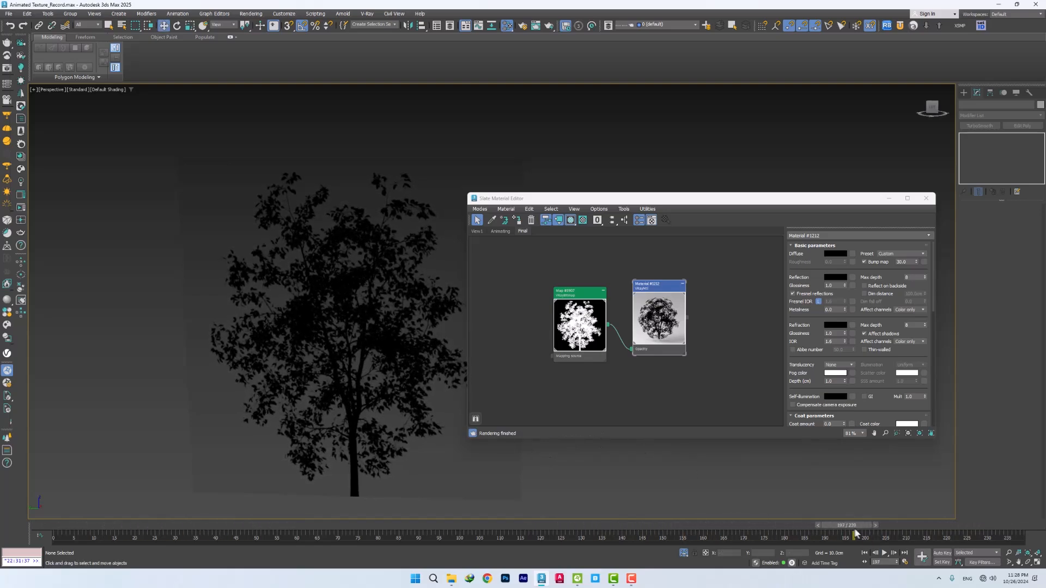
drag(856, 526, 763, 528)
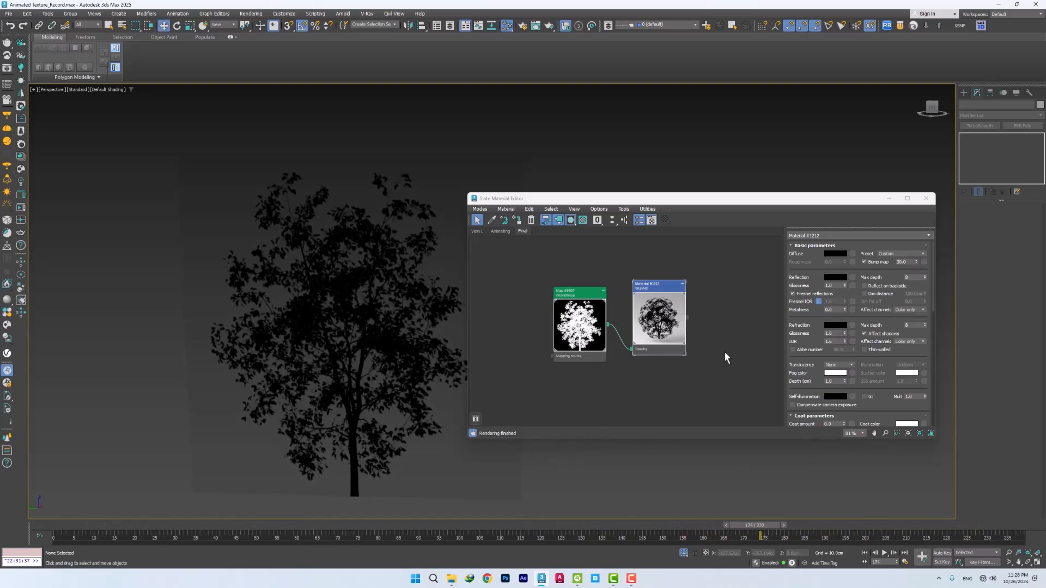
Clone the tree plane sideways as two independent copies placed in a row beside the original
click(564, 290)
scroll(340, 321, down, 5)
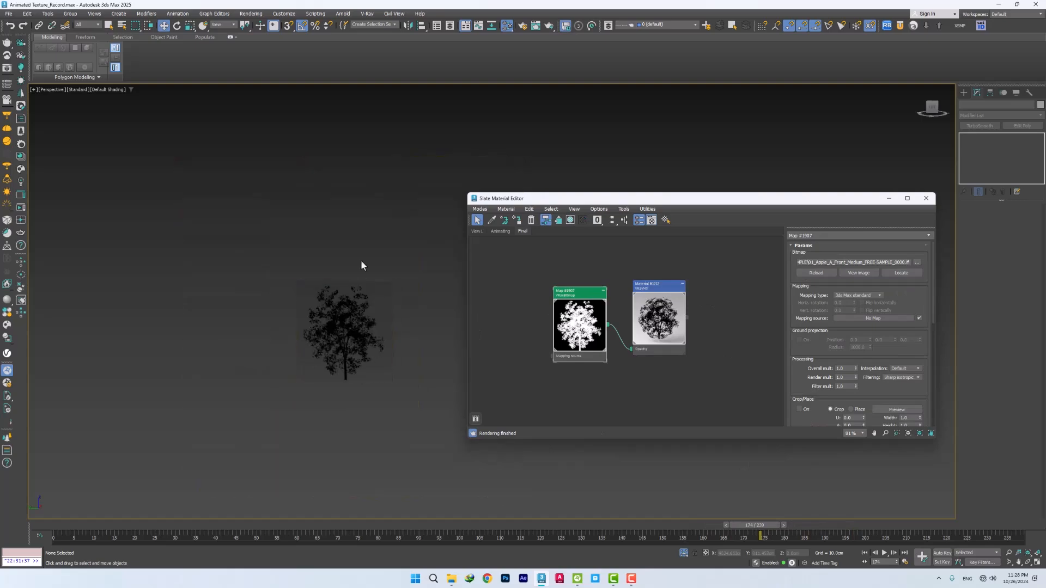
click(326, 334)
mouse_move(336, 335)
alt+middle_down()
mouse_move(338, 367)
mouse_move(236, 348)
mouse_move(223, 355)
alt+middle_up()
mouse_move(205, 322)
shift+mouse_down()
mouse_move(322, 321)
mouse_move(312, 321)
shift+mouse_up()
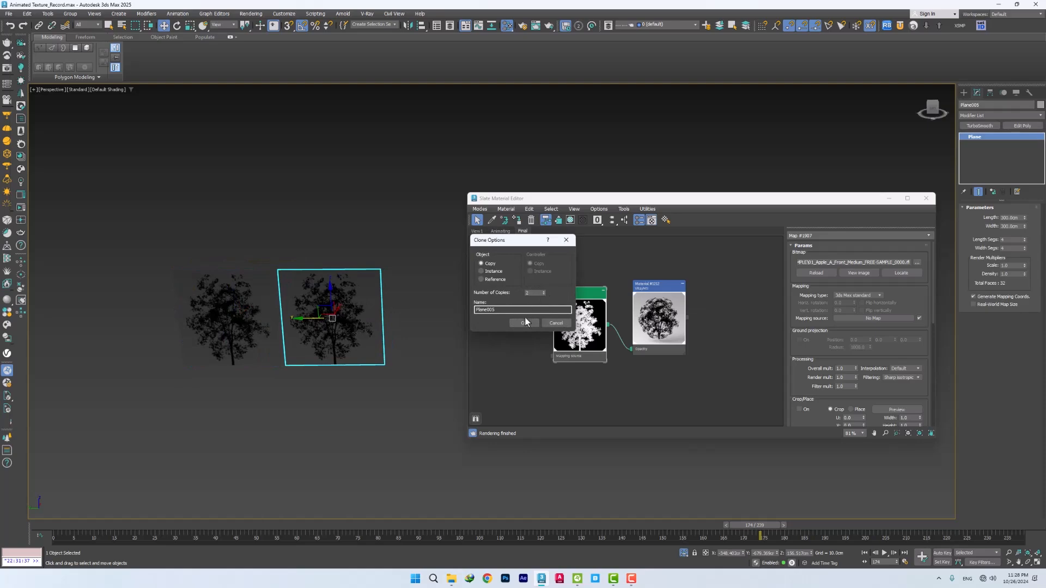
click(525, 321)
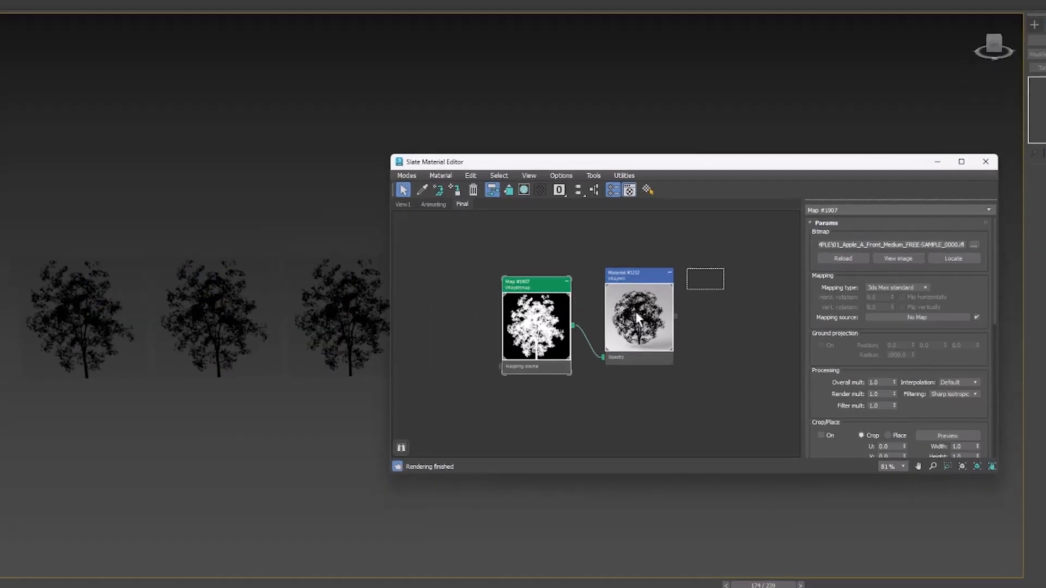
Duplicate the tree material together with its opacity bitmap twice, spacing the copies out in the node view
shift+drag(636, 312, 634, 423)
double_click(635, 420)
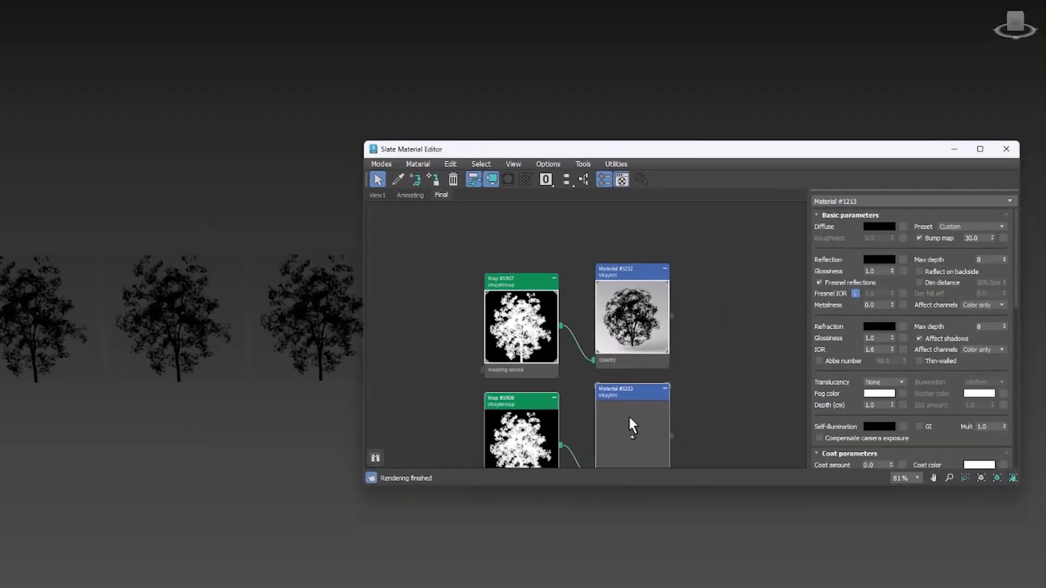
middle_drag(629, 418, 496, 367)
drag(495, 368, 709, 251)
middle_drag(708, 272, 500, 417)
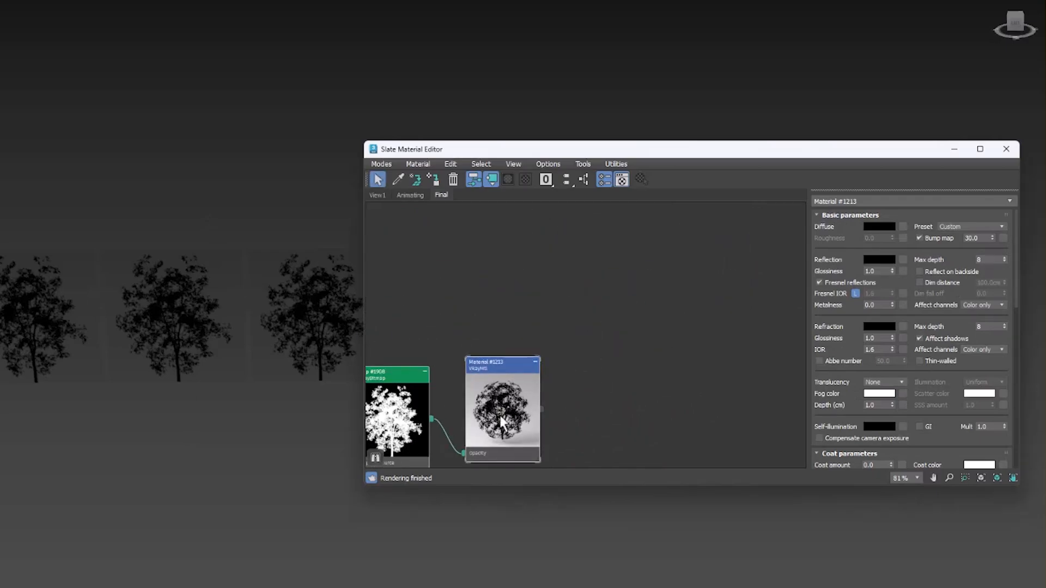
shift+drag(512, 406, 731, 396)
double_click(730, 396)
scroll(673, 226, down, 3)
scroll(610, 291, up, 1)
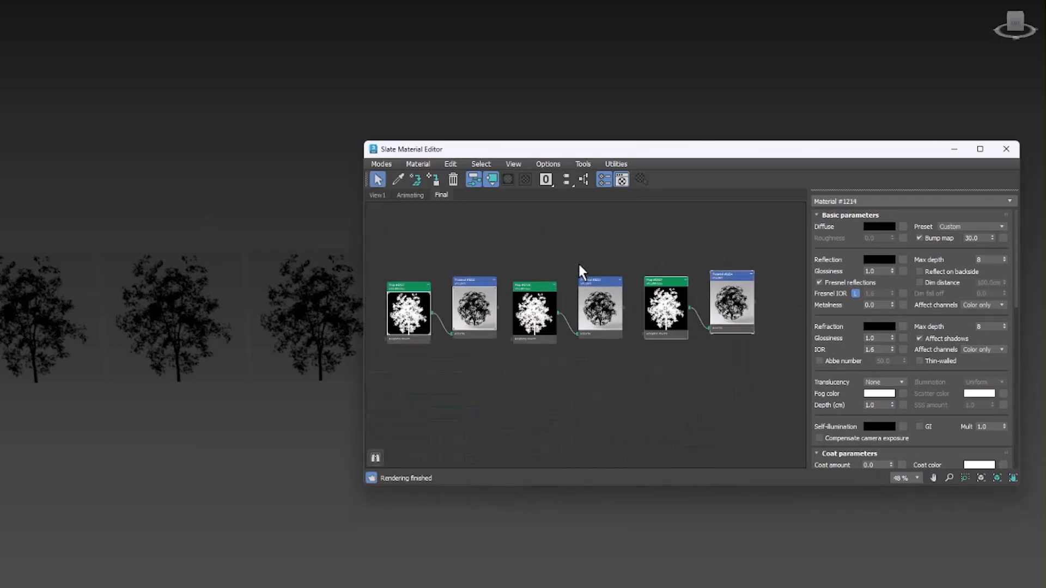
Set the playback rate to 3.0 on the second tree bitmap and 6.0 on the third
scroll(545, 273, up, 2)
double_click(522, 313)
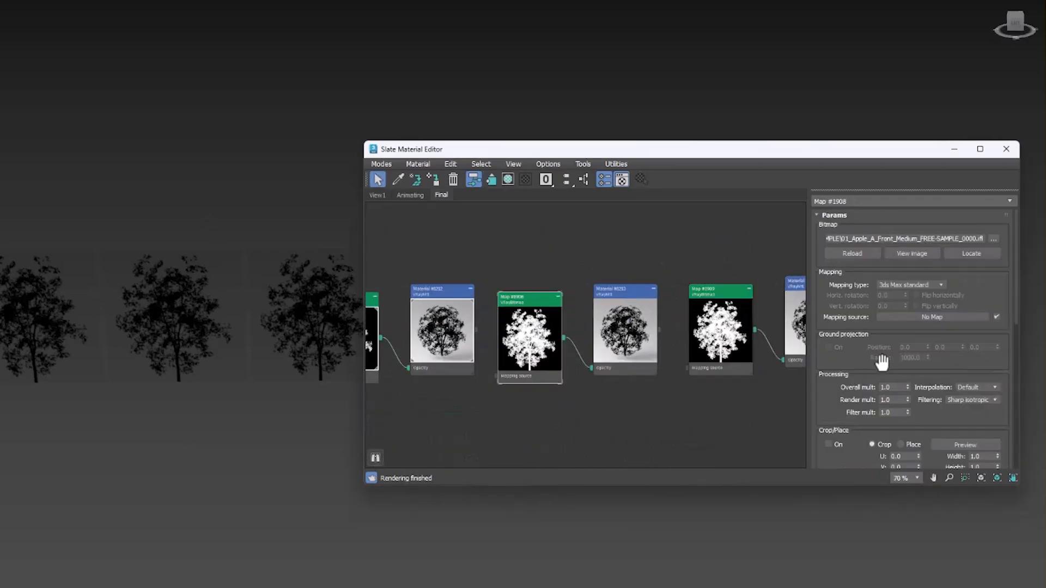
scroll(886, 393, down, 8)
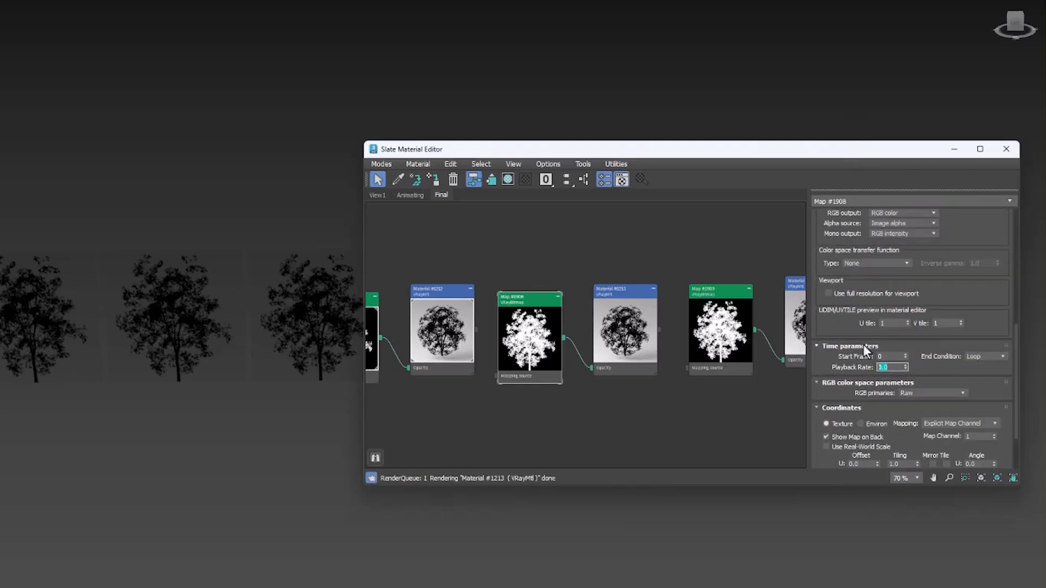
double_click(729, 297)
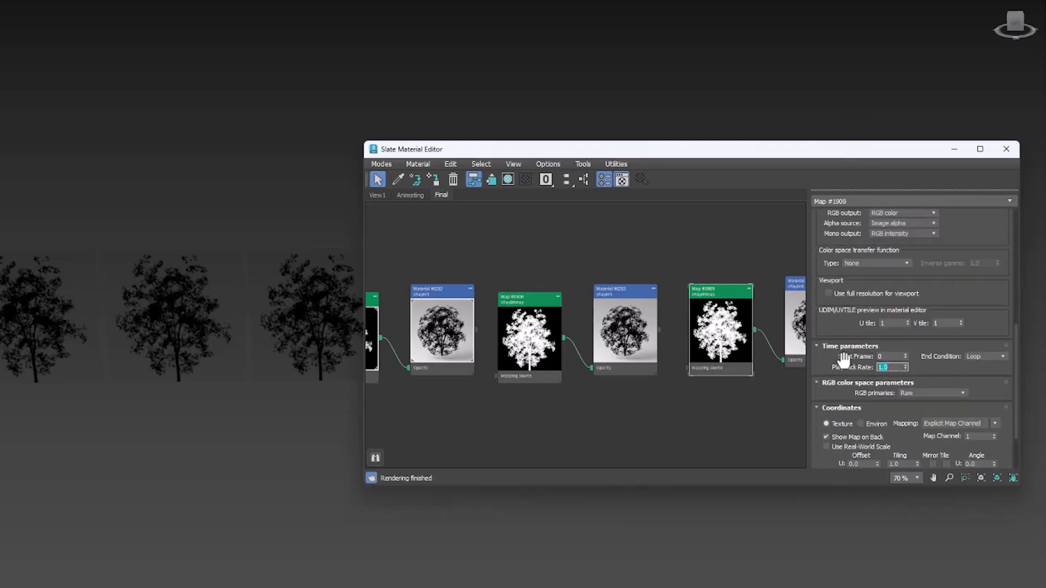
Assign the second tree material to the middle plane and the third one to the last plane in the row
click(187, 297)
right_click(605, 292)
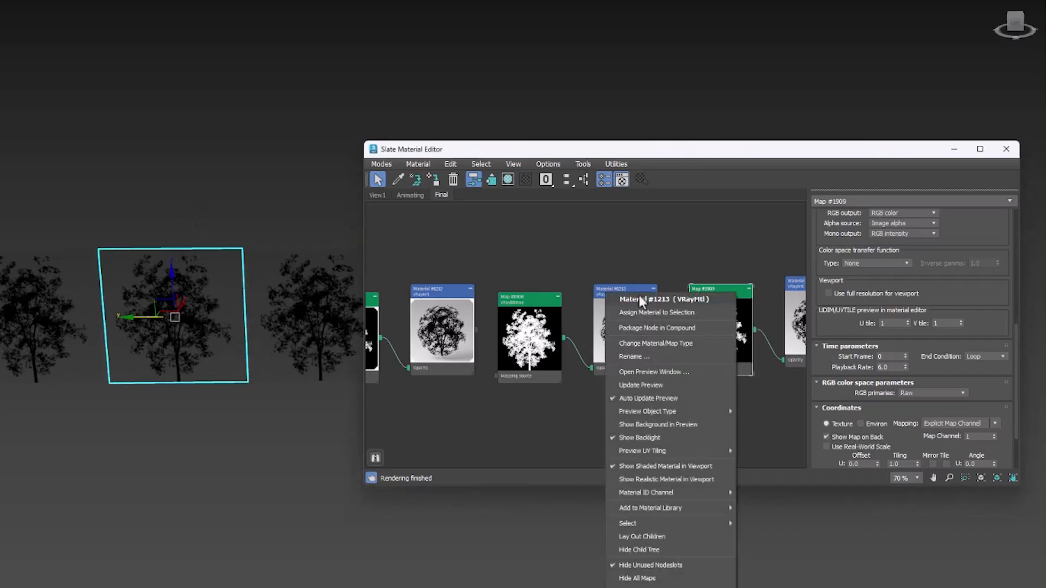
click(642, 313)
click(326, 297)
right_click(792, 283)
click(809, 307)
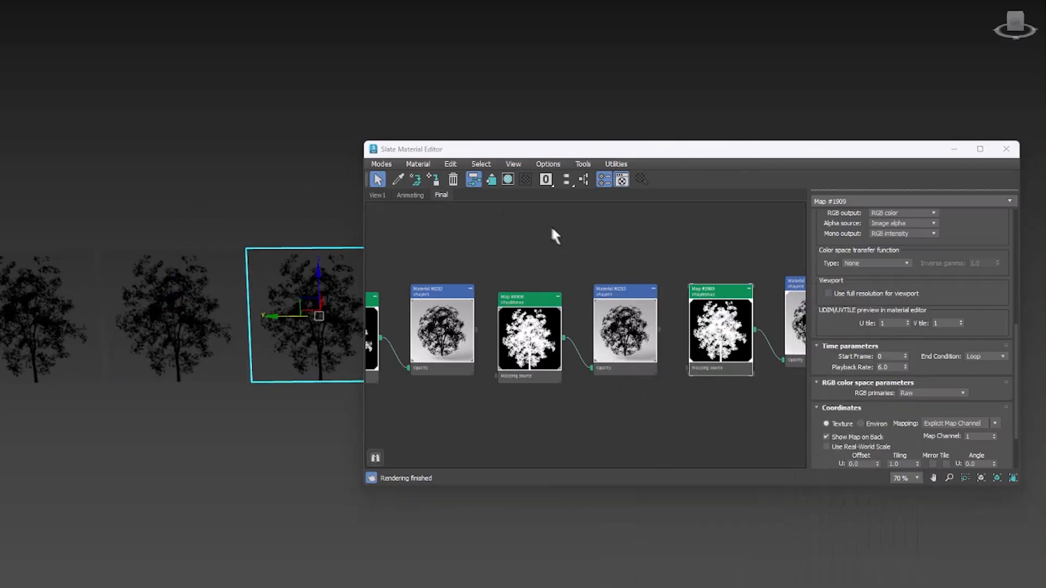
Minimize the material editor, play the animation to compare the three trees' speeds, then stop it and return to frame 0
click(553, 231)
click(955, 150)
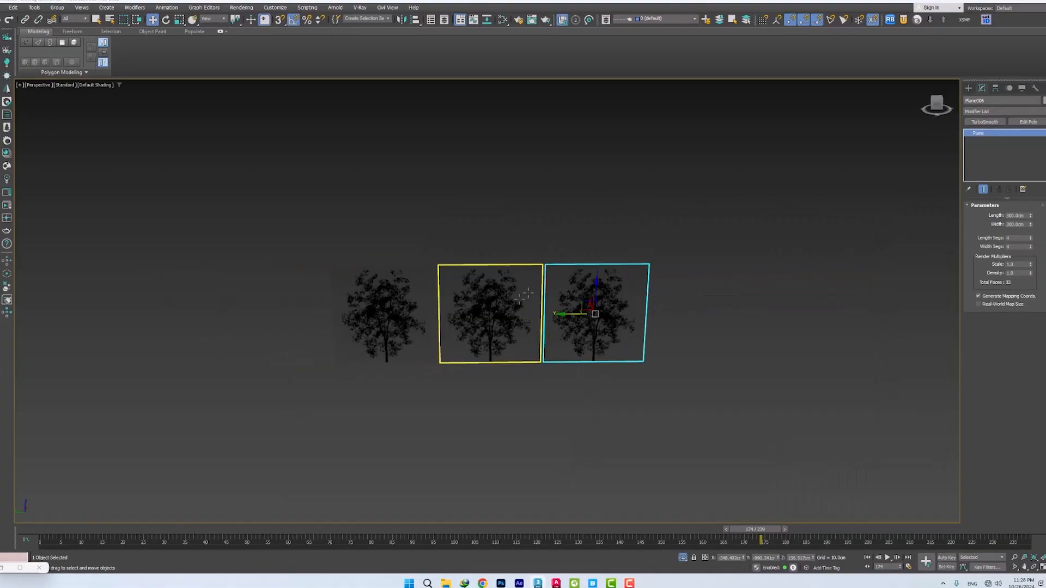
scroll(519, 300, up, 3)
click(510, 225)
scroll(483, 300, up, 3)
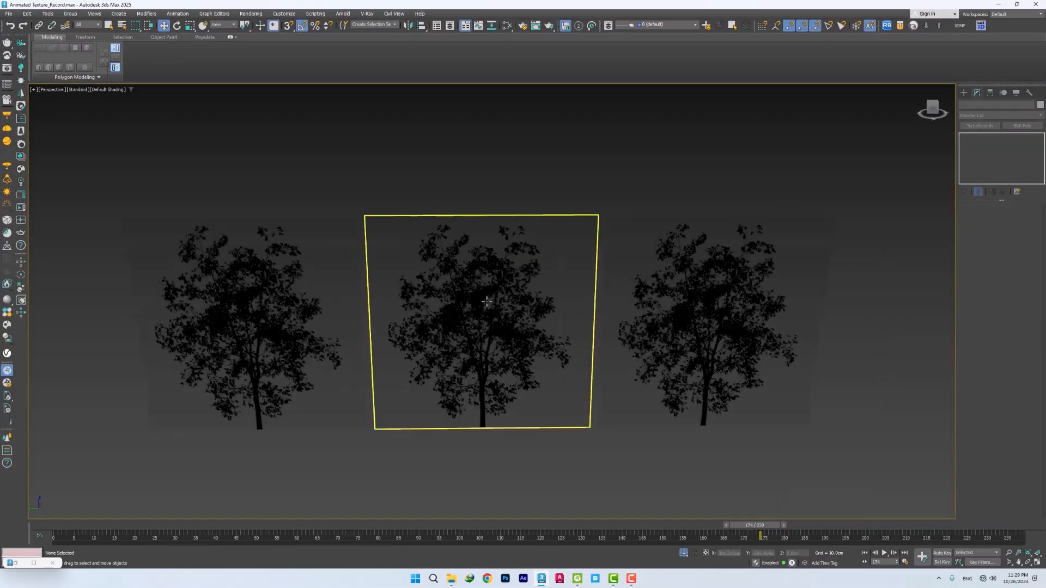
middle_drag(485, 303, 480, 321)
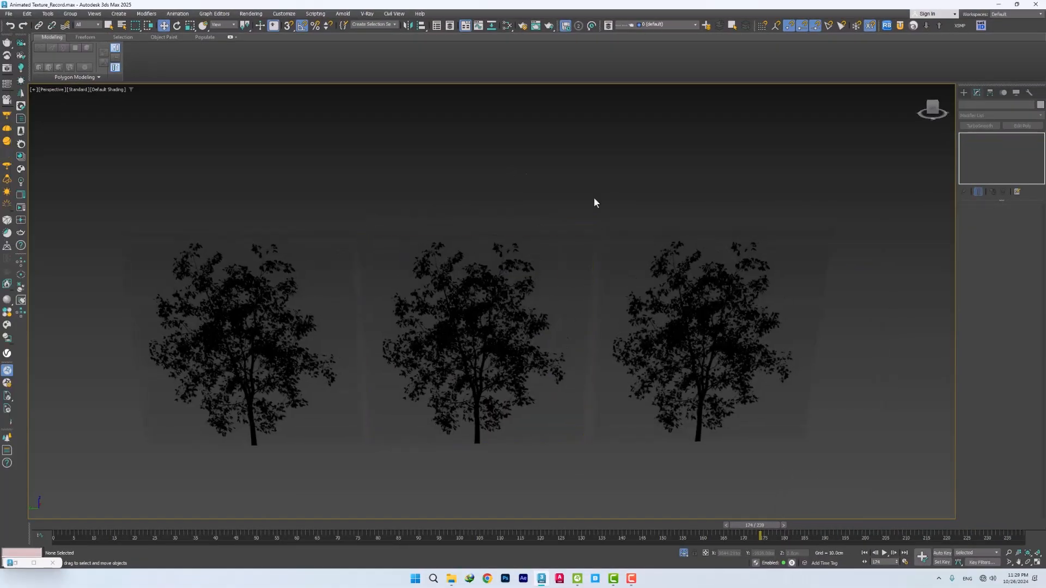
click(885, 553)
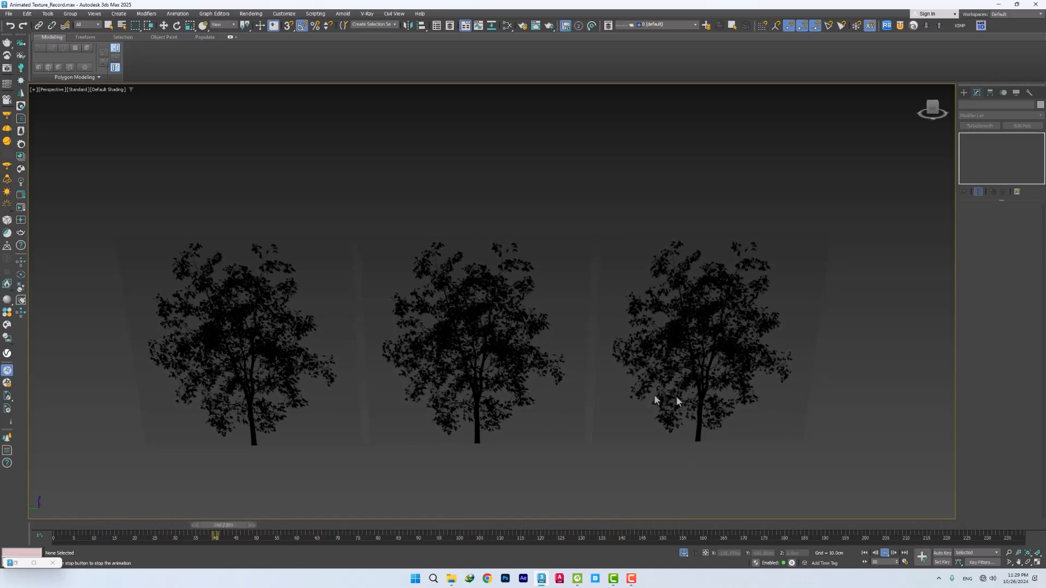
click(882, 555)
drag(663, 527, 30, 473)
Delete the two cloned tree planes, keeping only the original
drag(622, 450, 502, 377)
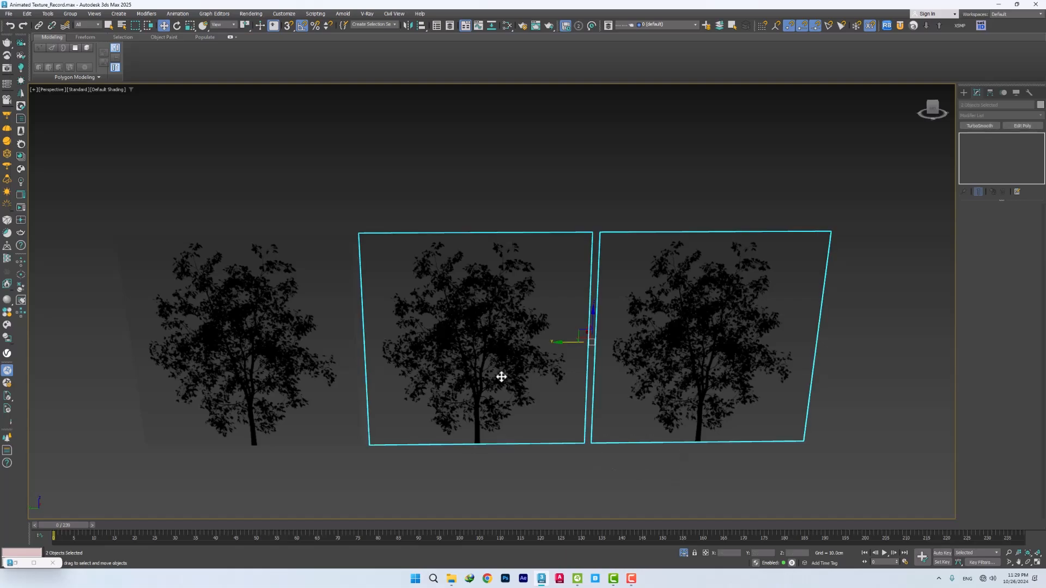
key(Delete)
middle_drag(495, 375, 572, 343)
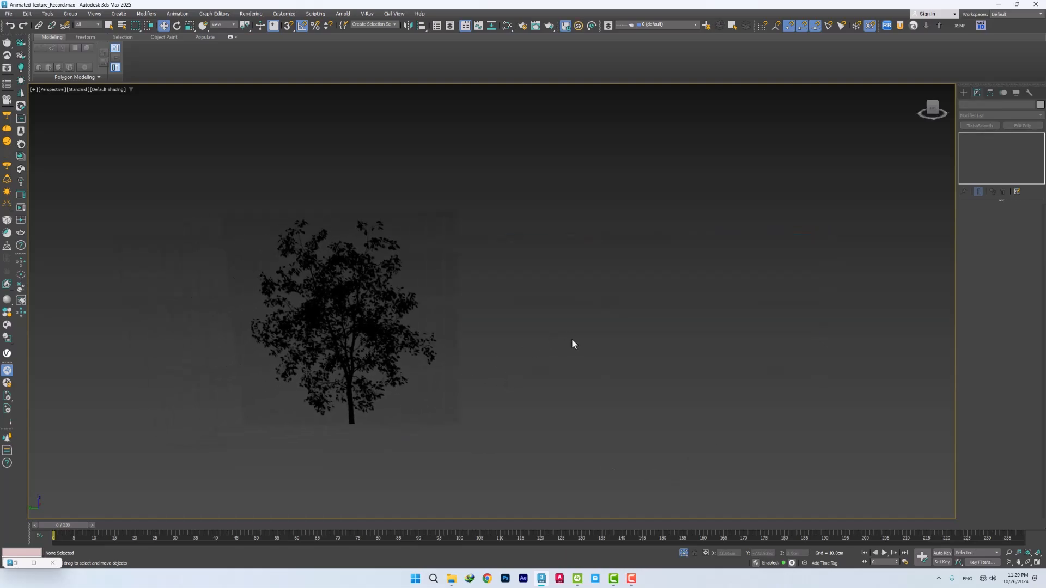
Reopen the Slate Material Editor and delete the two duplicate tree materials with their bitmaps
key(m)
drag(738, 261, 497, 375)
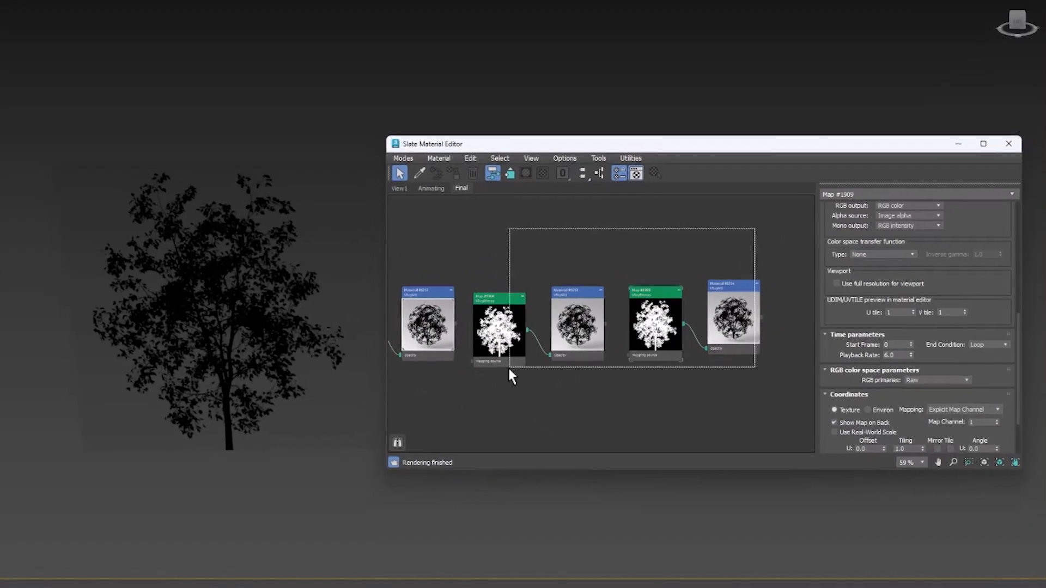
key(Delete)
middle_drag(458, 369, 610, 360)
scroll(558, 282, up, 5)
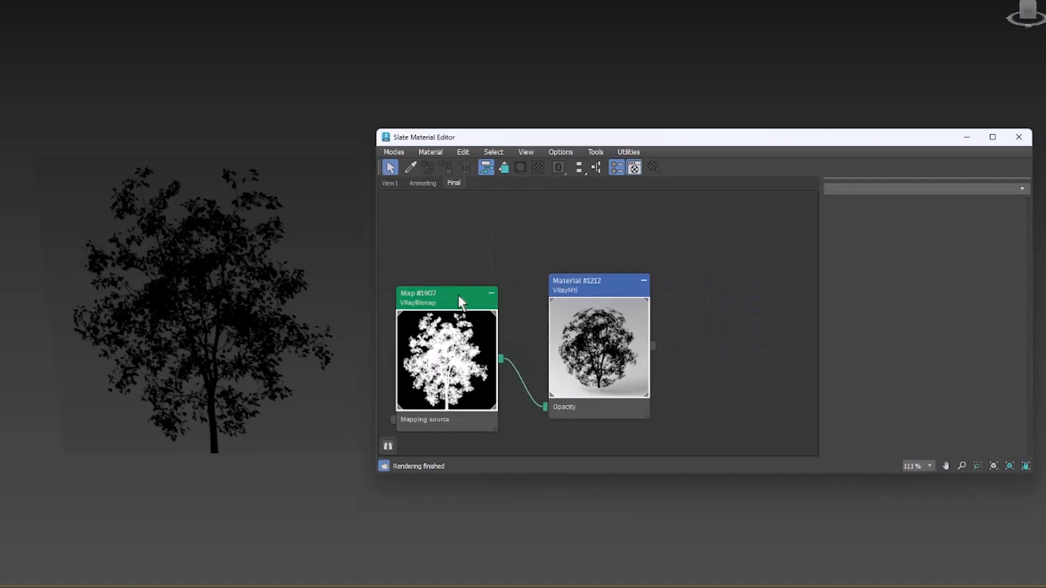
Set the remaining tree bitmap's playback rate to 2.0
double_click(465, 297)
scroll(930, 380, down, 10)
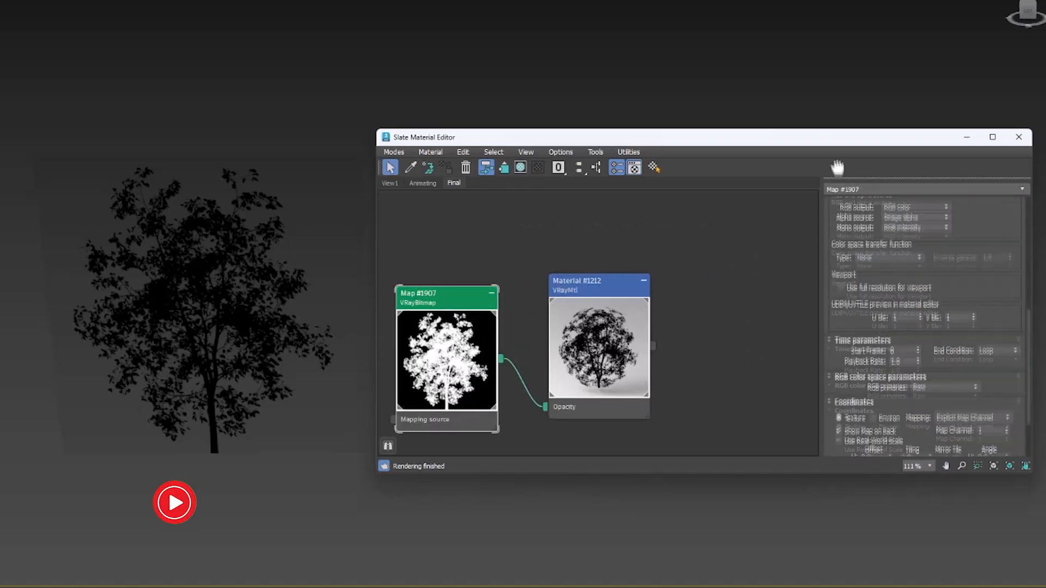
drag(909, 360, 885, 353)
text(2)
key(Return)
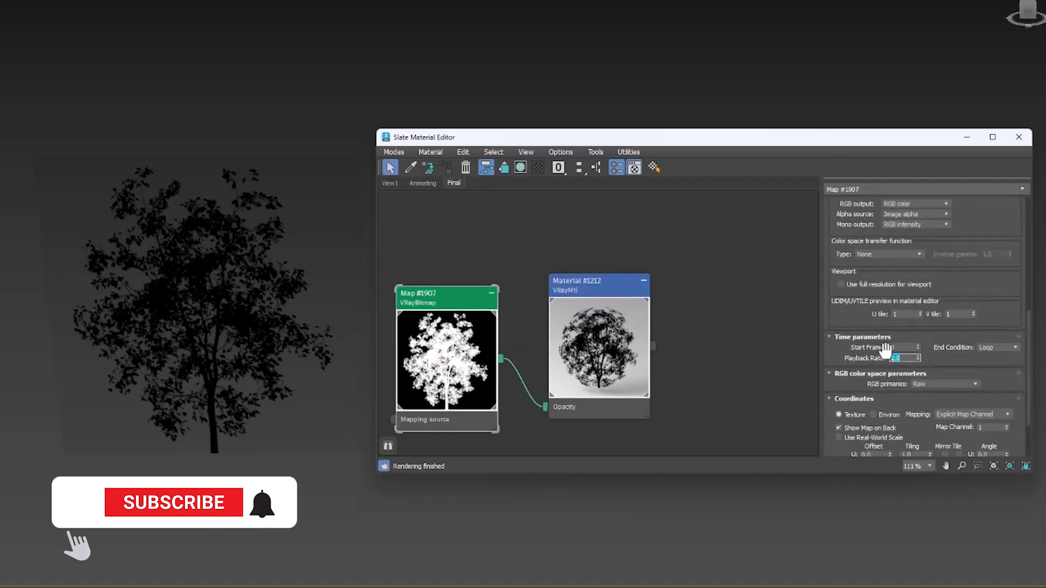
Minimize the Slate Material Editor, end the plane's isolation and switch to the Chaos Vantage window
click(213, 78)
scroll(123, 267, up, 5)
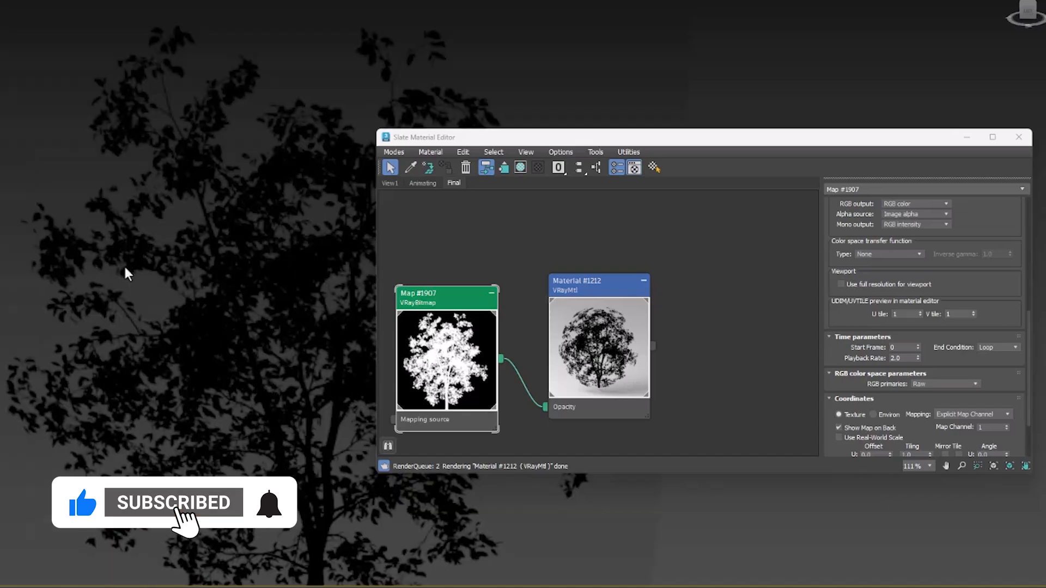
scroll(125, 273, down, 5)
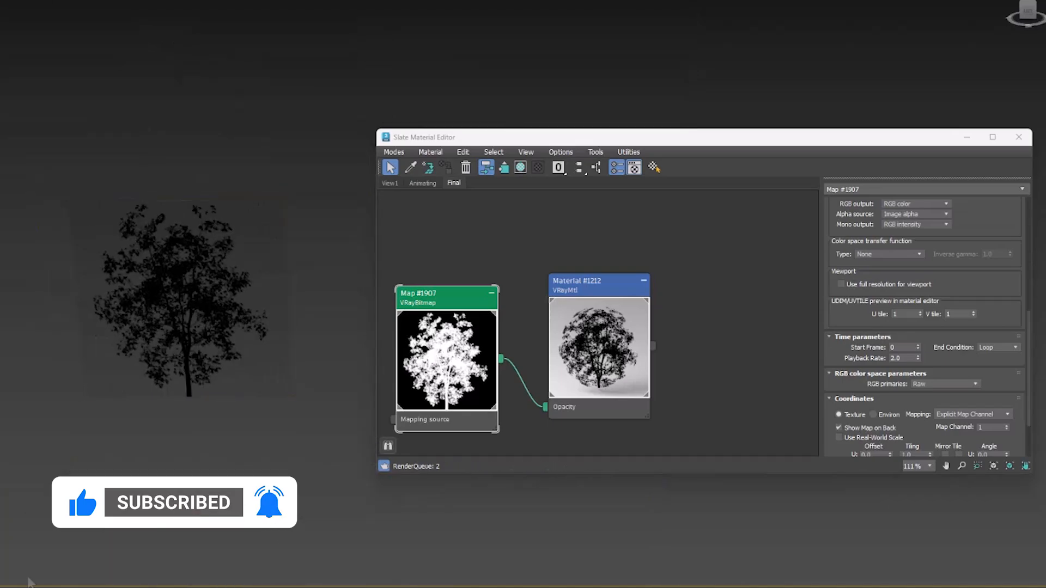
click(965, 139)
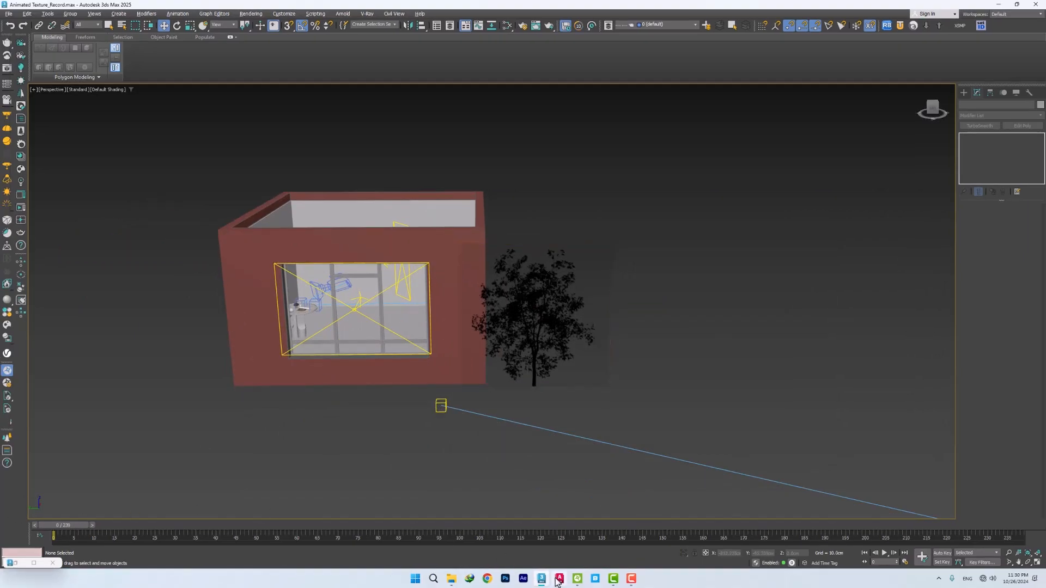
click(578, 578)
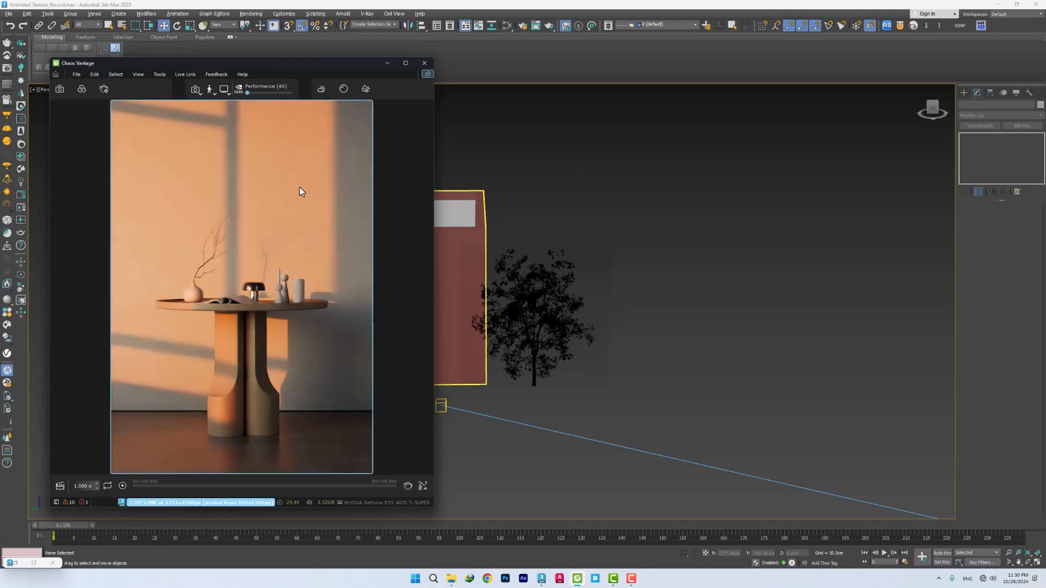
Move the tree plane outside in front of the house, beside the window, so its shadow falls across the interior wall
middle_drag(569, 309, 743, 336)
click(698, 361)
alt+middle_drag(698, 361, 693, 387)
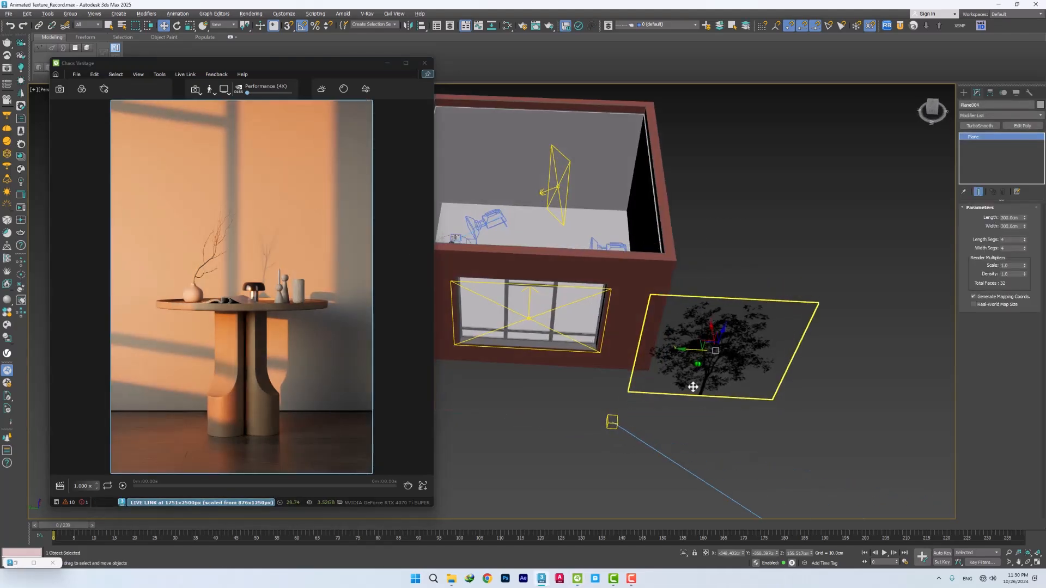
drag(703, 341, 631, 378)
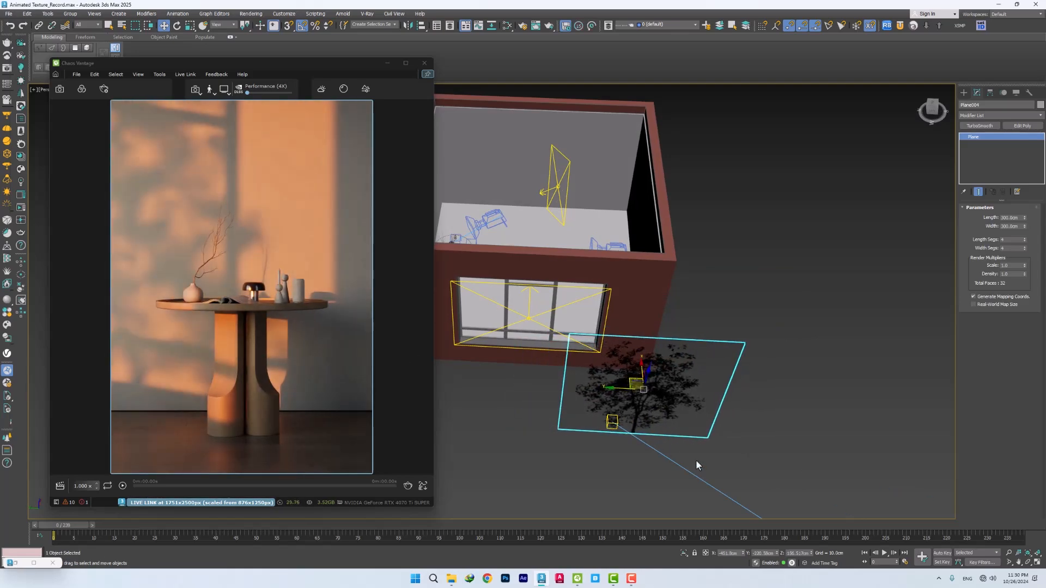
drag(614, 386, 674, 404)
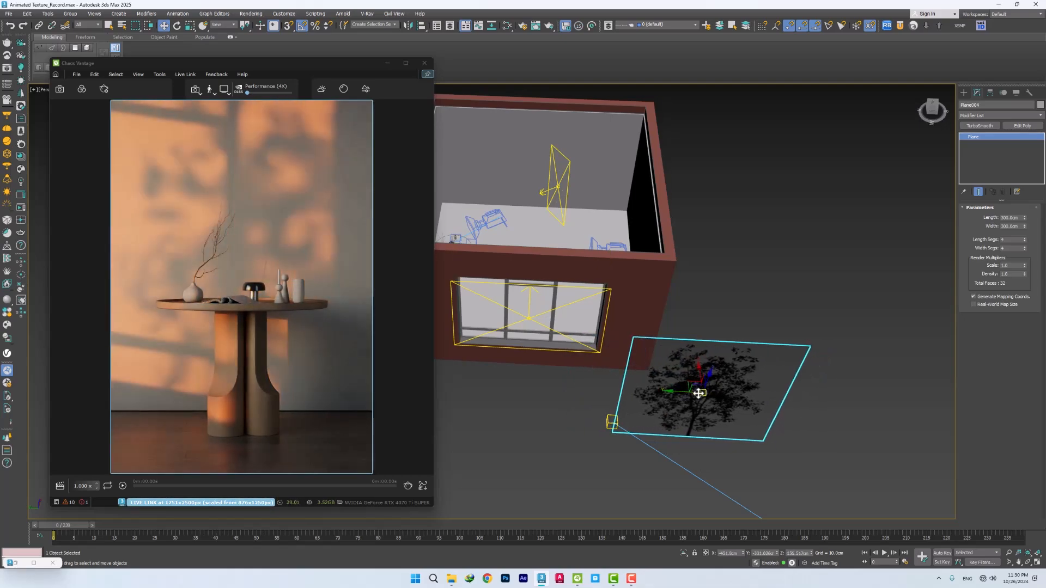
Move the tree plane's pivot to the middle of its bottom edge using snapping, without moving the plane itself
alt+middle_drag(696, 392, 713, 365)
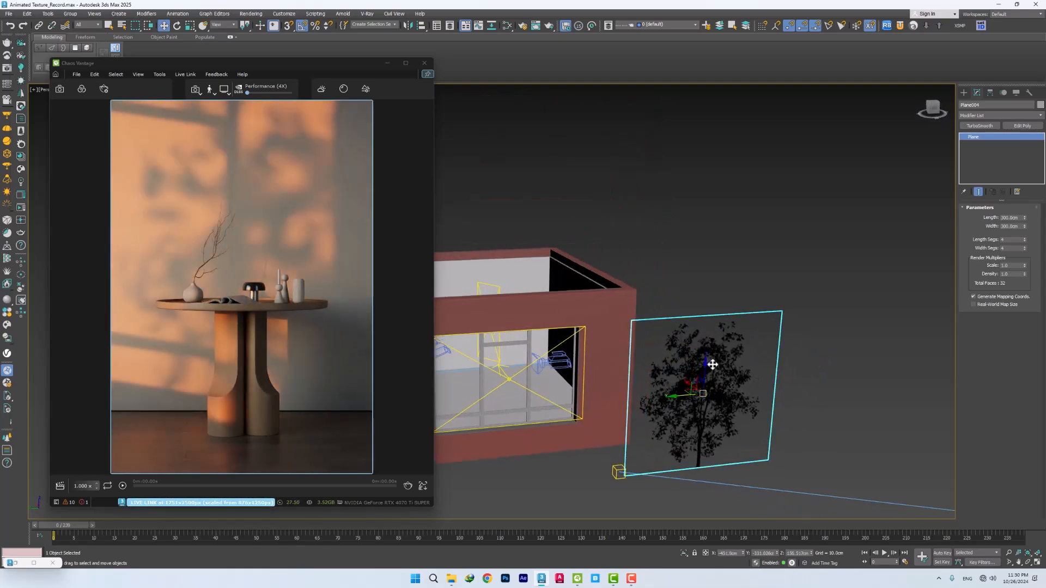
click(990, 93)
click(996, 149)
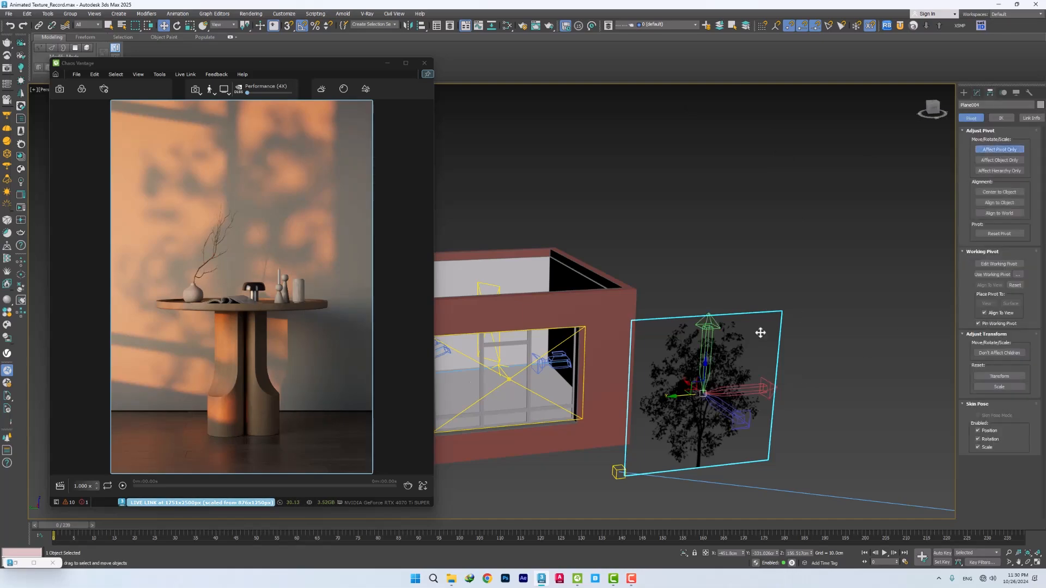
key(s)
drag(714, 382, 769, 461)
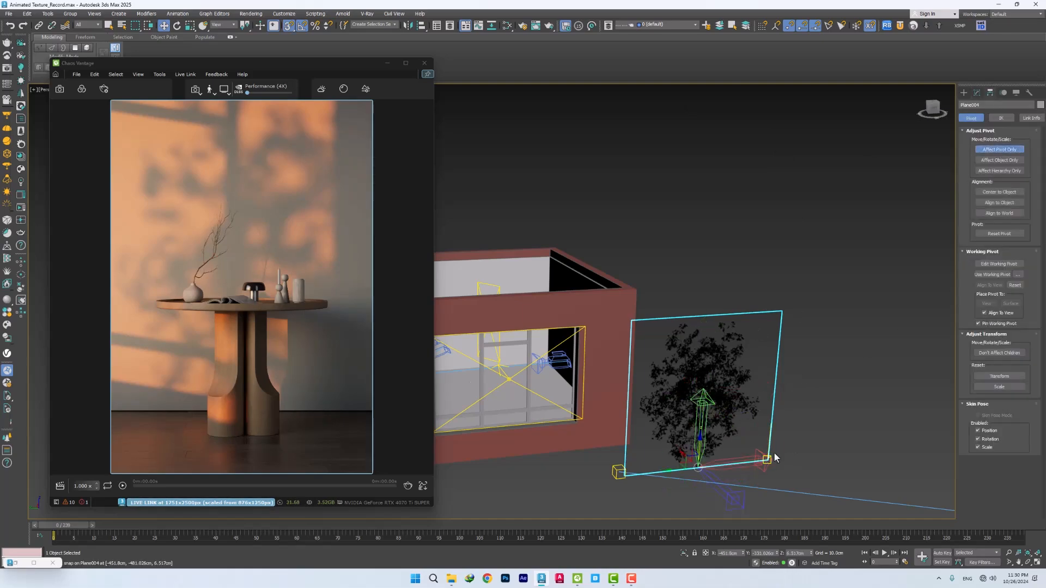
click(990, 151)
Scale the tree plane up slightly and uniformly from its base
middle_drag(697, 407, 695, 392)
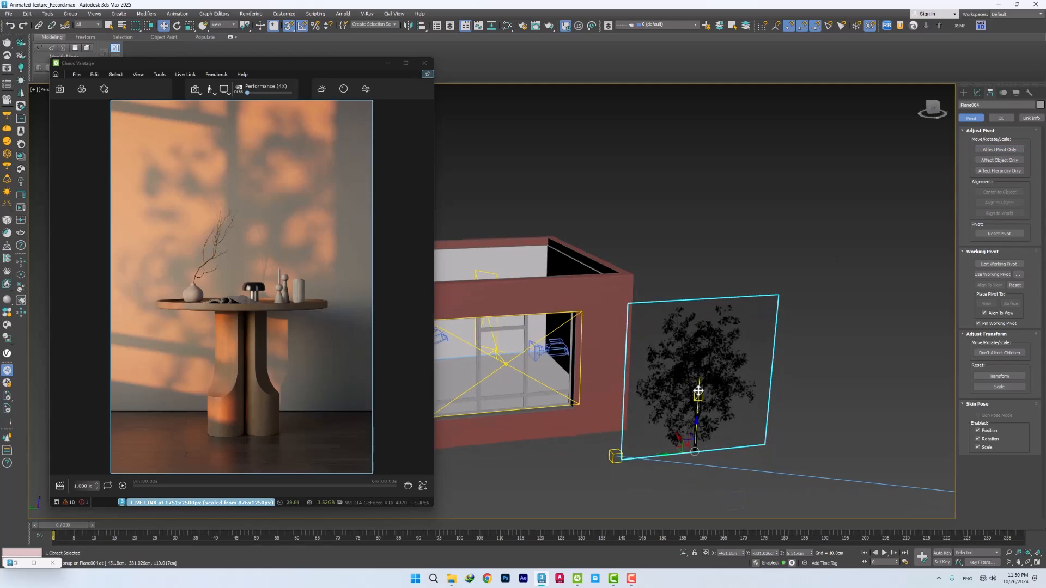
key(r)
mouse_move(697, 455)
mouse_down()
mouse_move(698, 444)
mouse_move(702, 467)
mouse_move(703, 446)
mouse_up()
key(w)
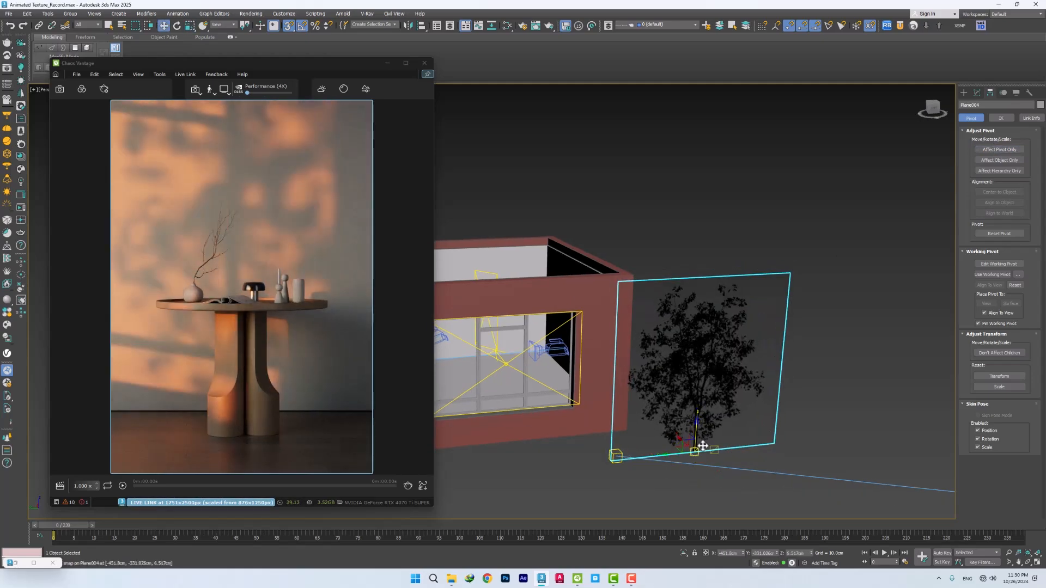
Rotate the tree plane about 55 degrees around its vertical axis
alt+middle_drag(670, 401, 658, 420)
key(e)
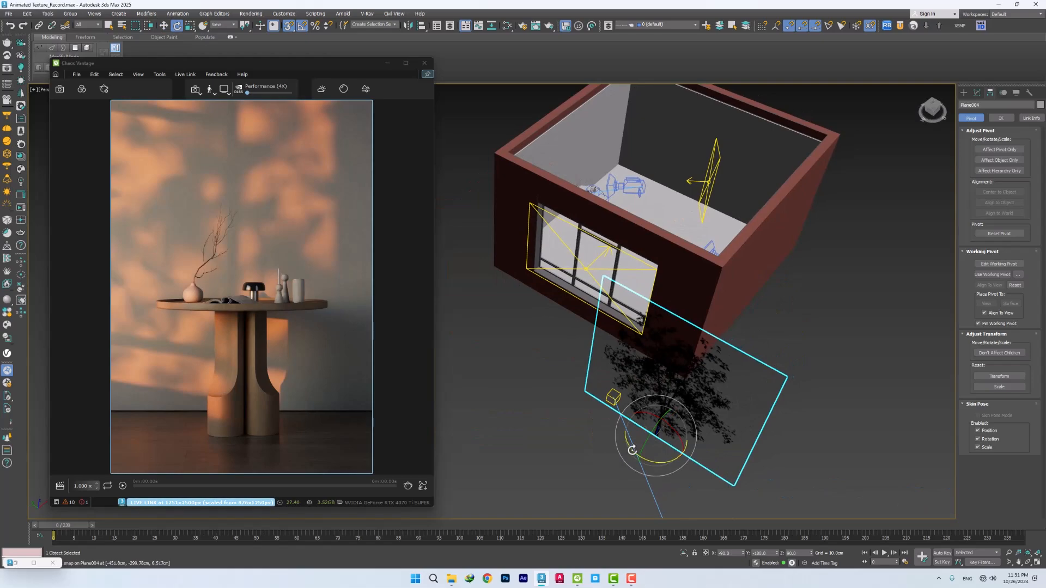
drag(632, 450, 659, 452)
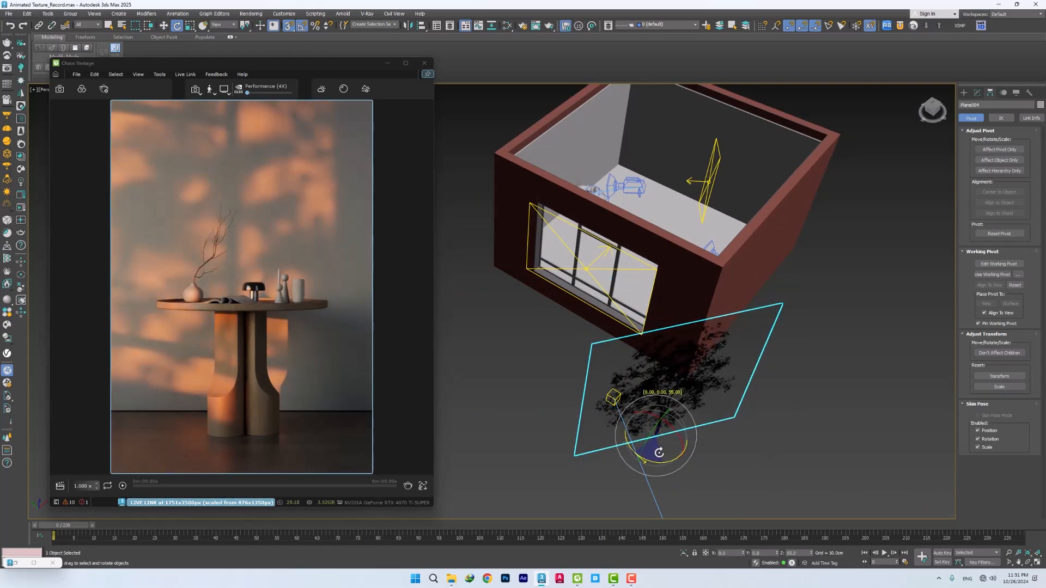
Shift the rotated tree plane slightly sideways along the X axis to adjust the shadow on the interior wall
scroll(705, 372, down, 5)
alt+middle_drag(705, 372, 596, 374)
key(w)
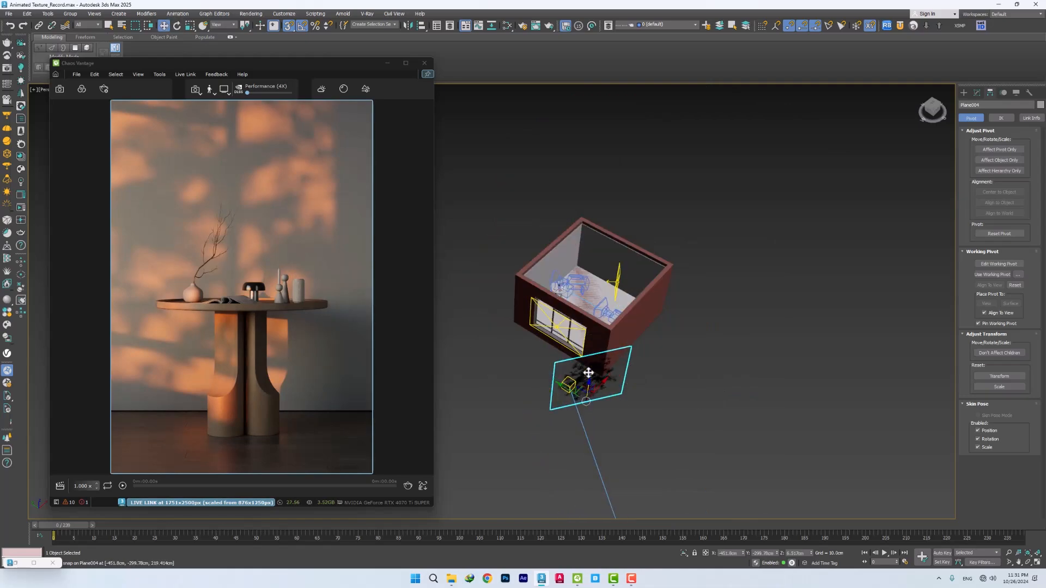
scroll(598, 397, up, 2)
drag(608, 397, 644, 396)
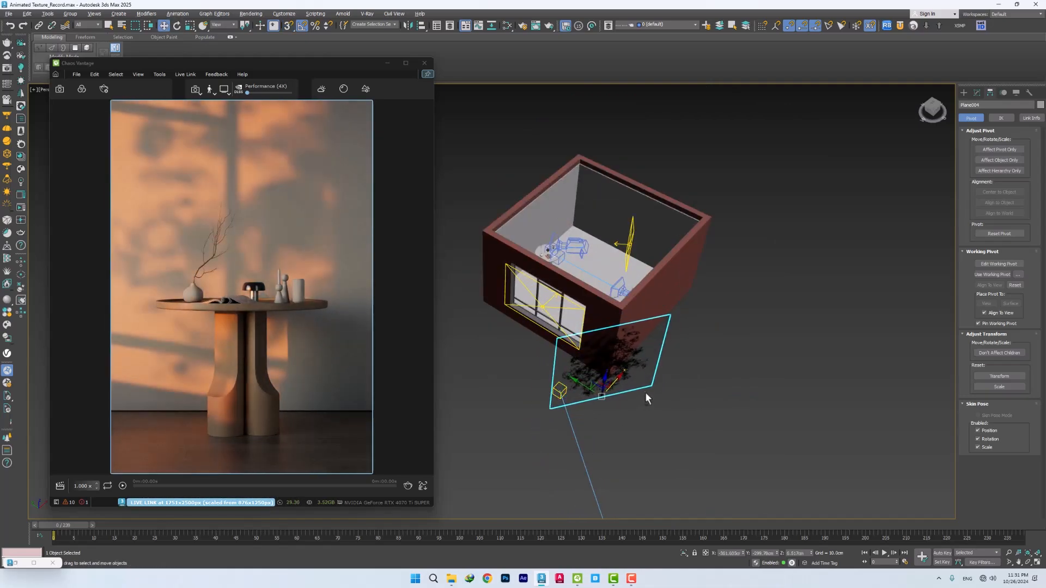
key(f)
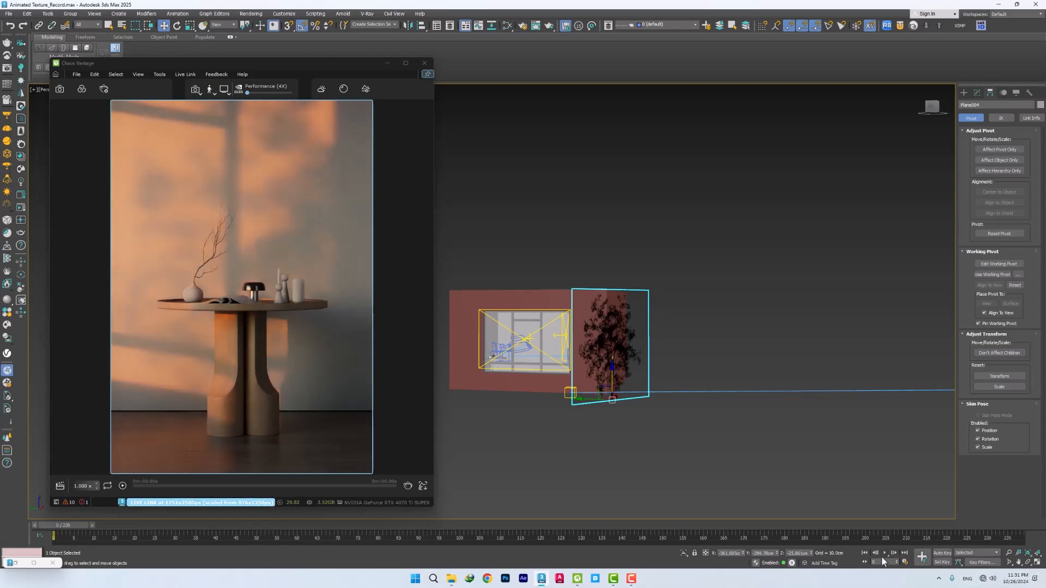
Select the VRaySun and set its size multiplier to 0.2 for sharper tree shadows
drag(64, 525, 52, 563)
middle_drag(560, 344, 553, 363)
scroll(553, 363, down, 5)
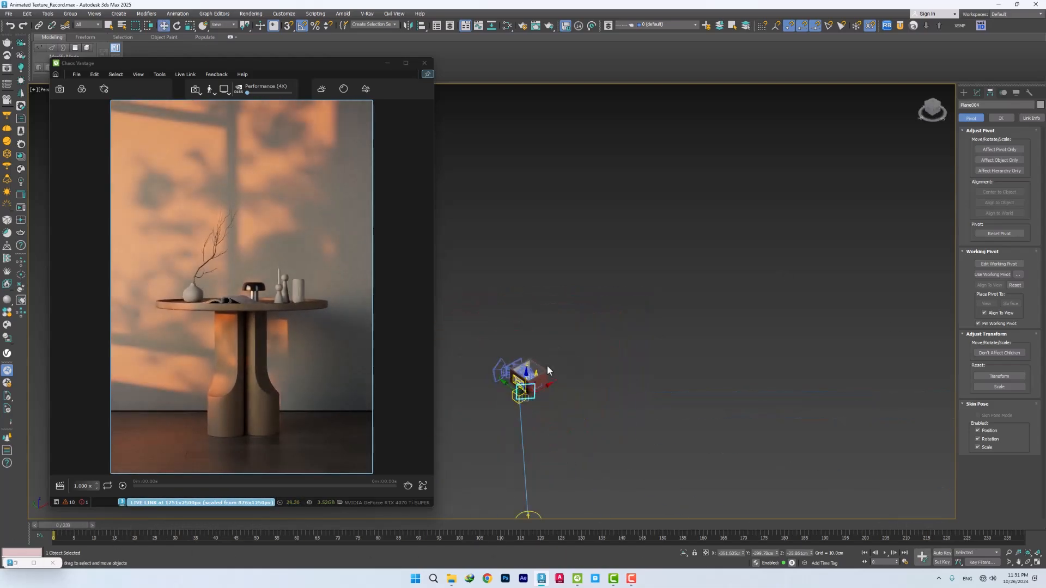
click(538, 460)
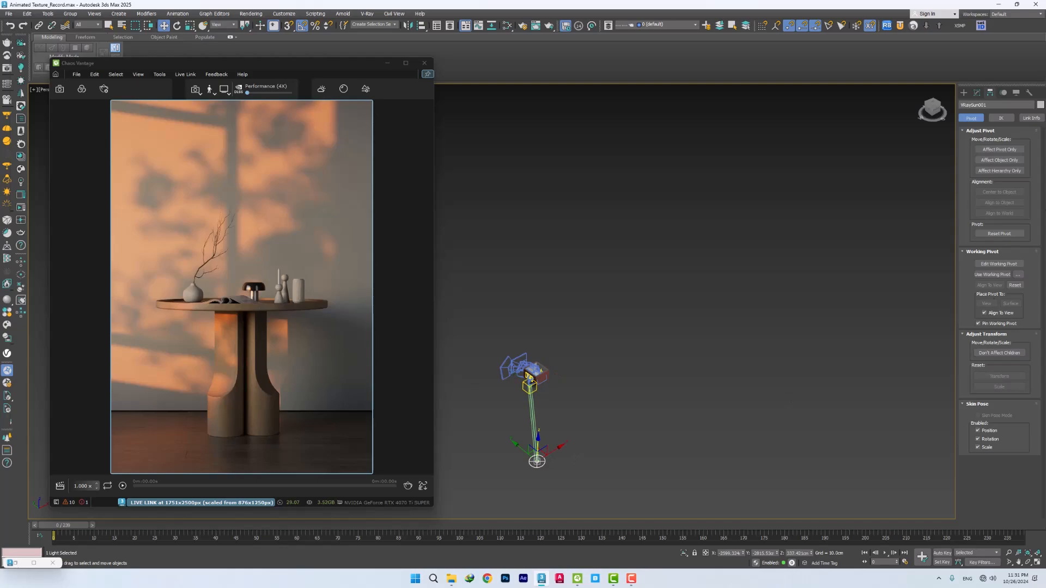
click(976, 93)
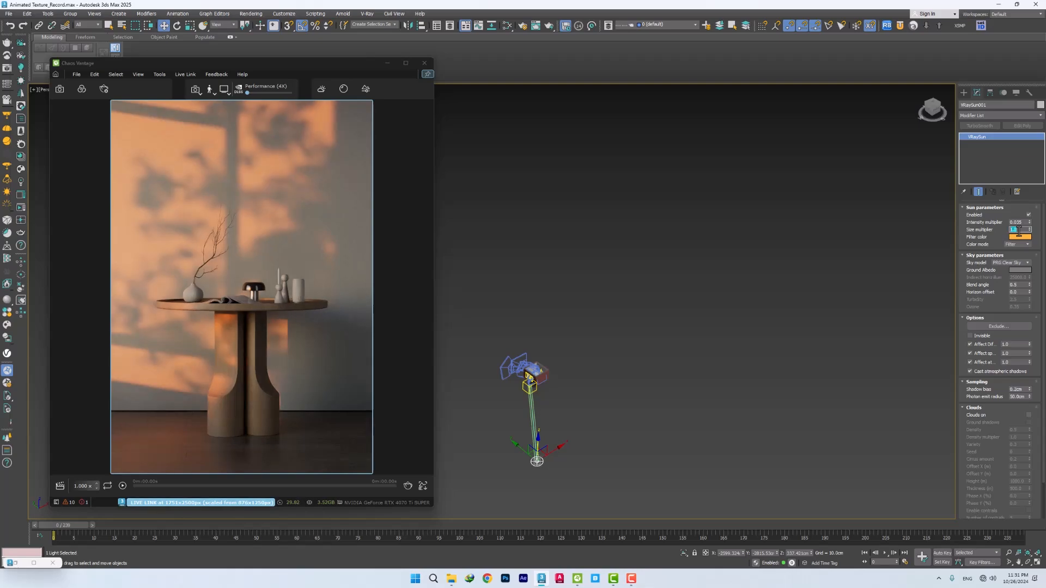
text(0.2)
key(Return)
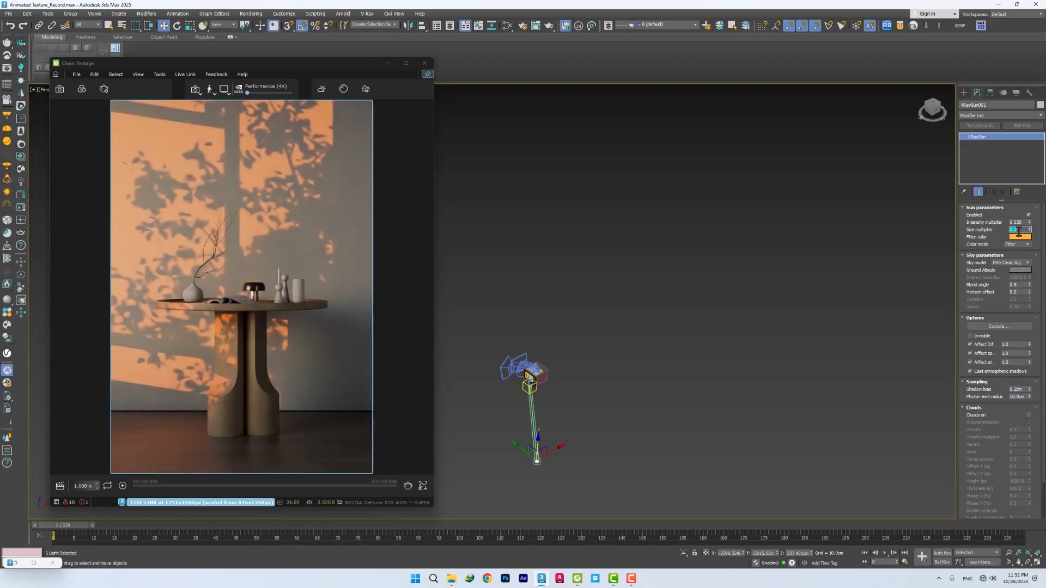
Scrub the timeline to preview the moving tree shadows and restore the Original Camera view in Chaos Vantage
drag(66, 525, 667, 567)
scroll(281, 332, up, 4)
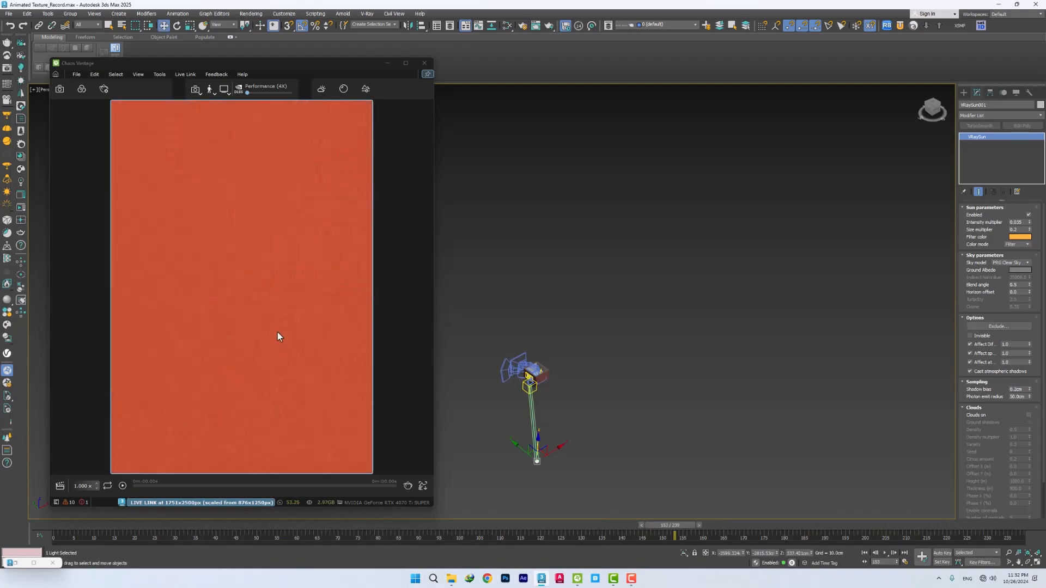
click(59, 91)
click(89, 349)
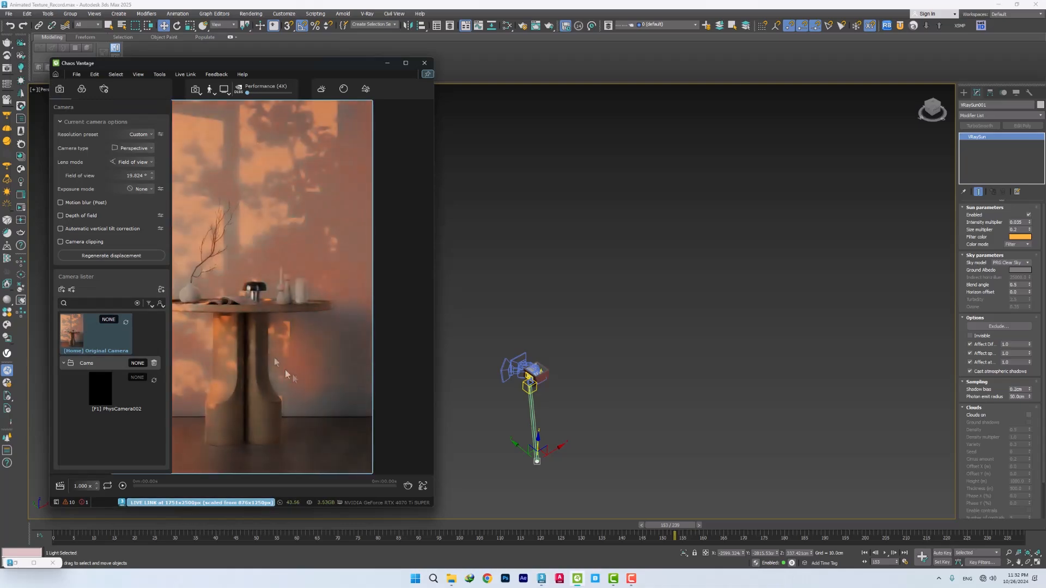
Return the timeline to frame 0 and set the sun's size multiplier to 1.3
drag(662, 525, 12, 559)
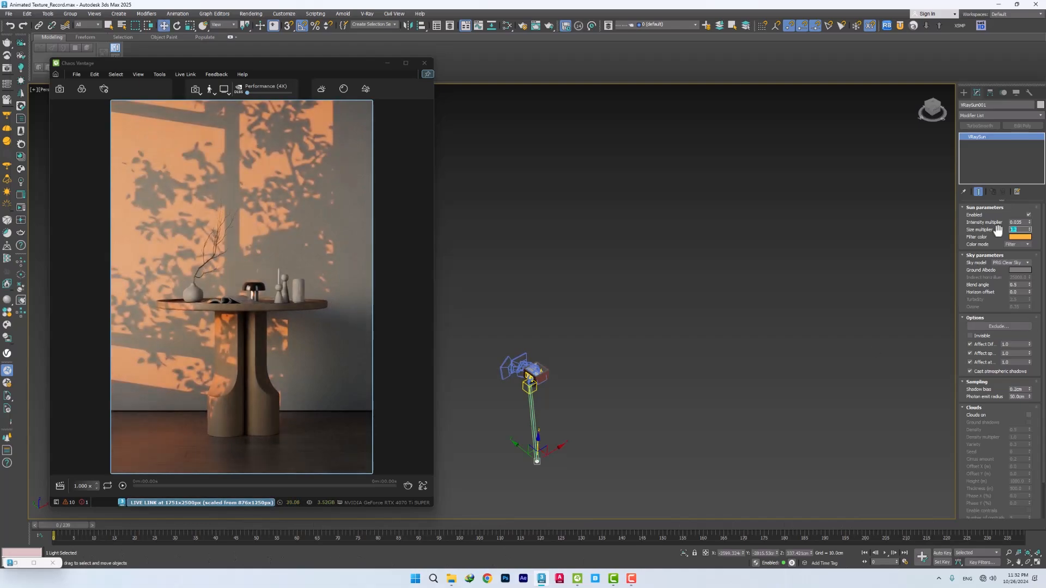
text(1.3)
key(Return)
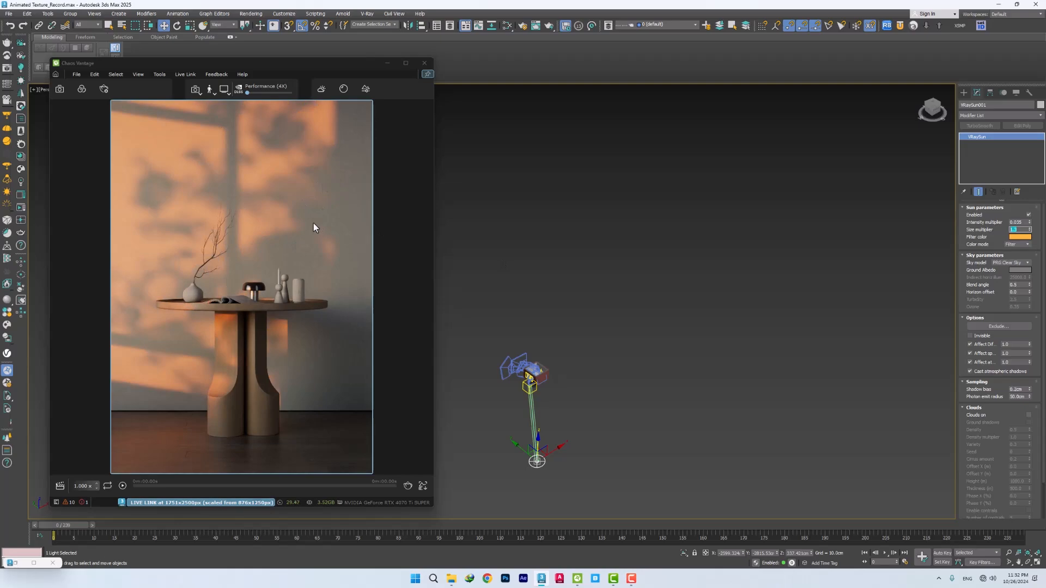
Play the rendered sequence Seq_02.mp4 from the Render folder, close the player and folder, and deselect the sun
click(449, 578)
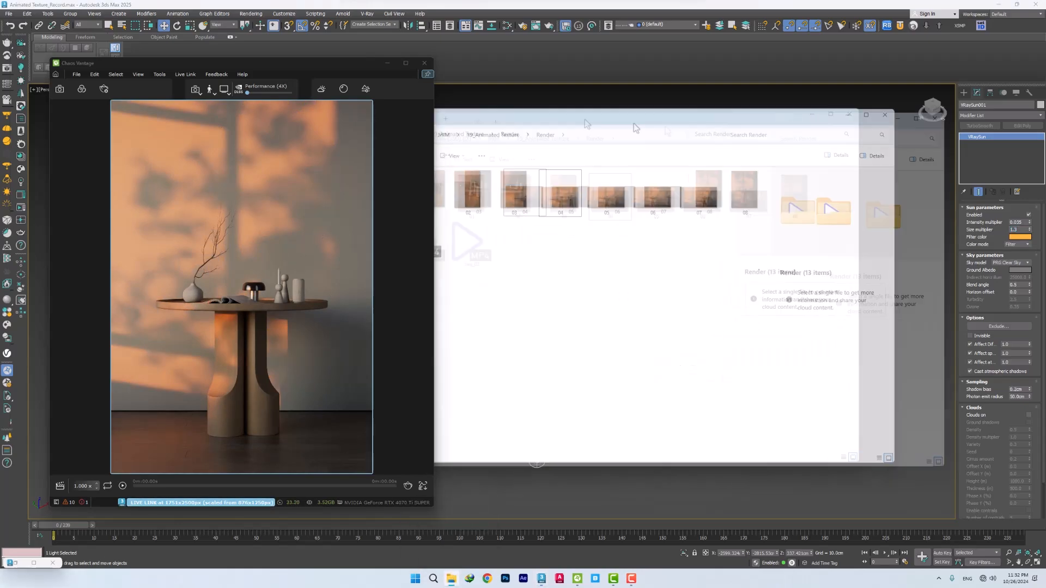
click(480, 252)
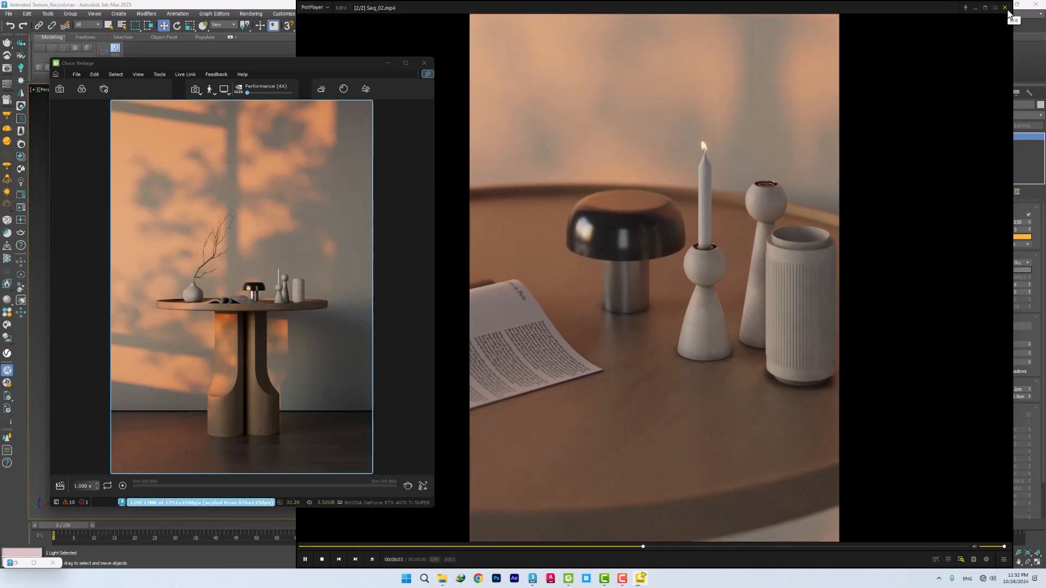
click(1004, 7)
click(961, 126)
click(755, 307)
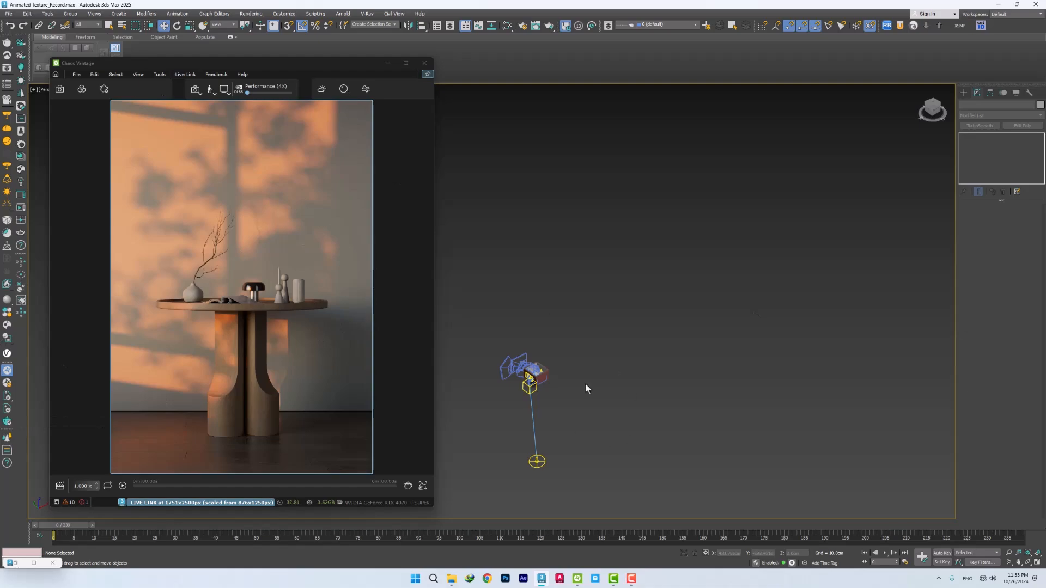
Open the Live Link animation render setup for the first listed physical camera, review the sequence settings and close it without rendering
click(366, 14)
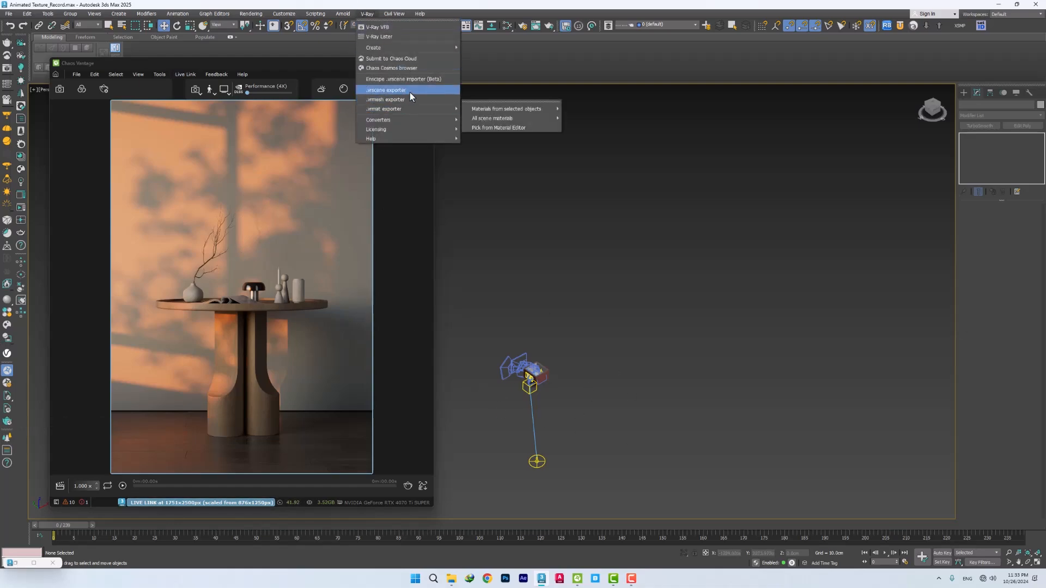
click(597, 288)
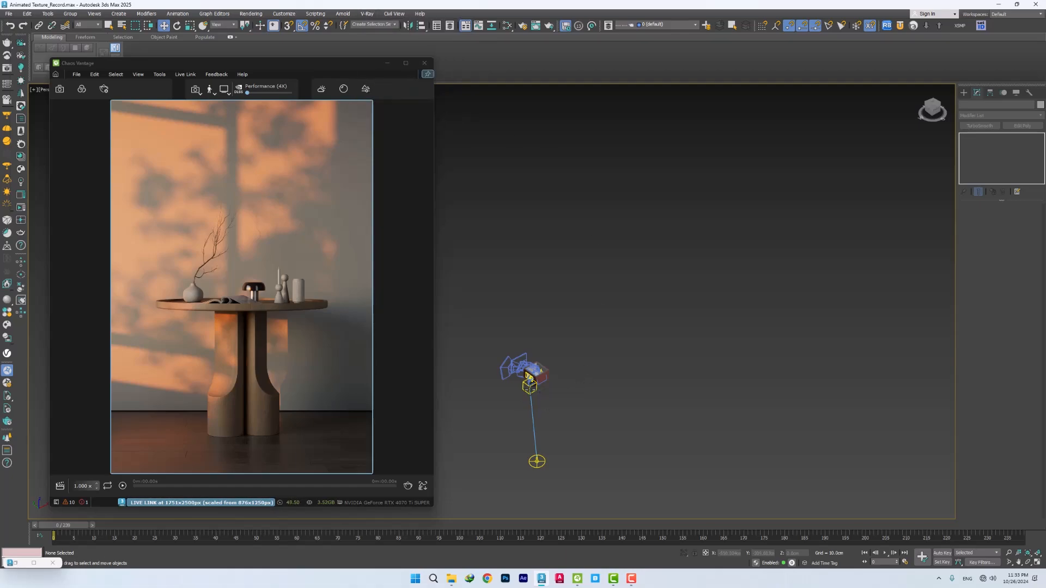
click(7, 424)
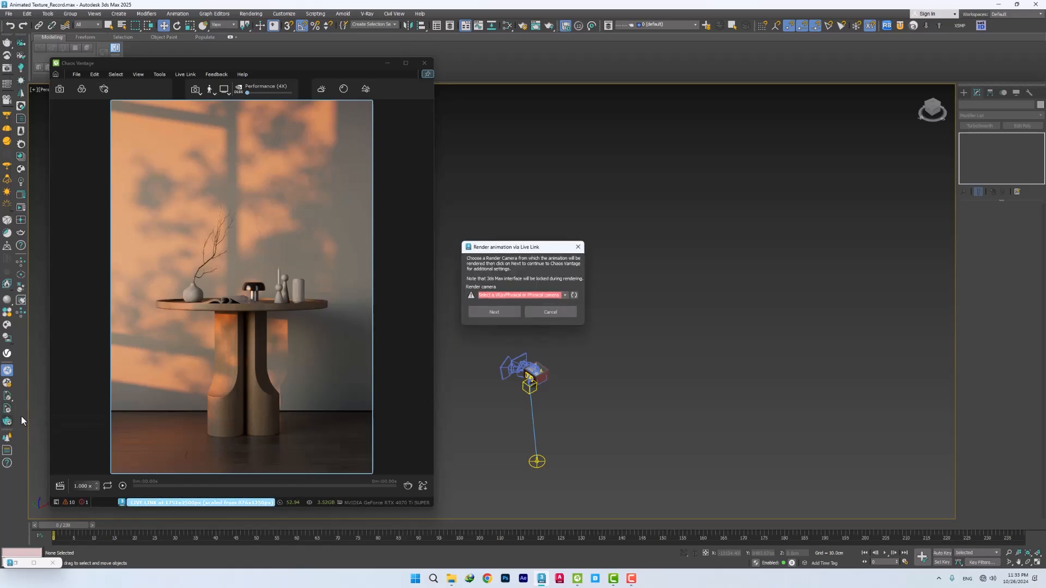
click(563, 296)
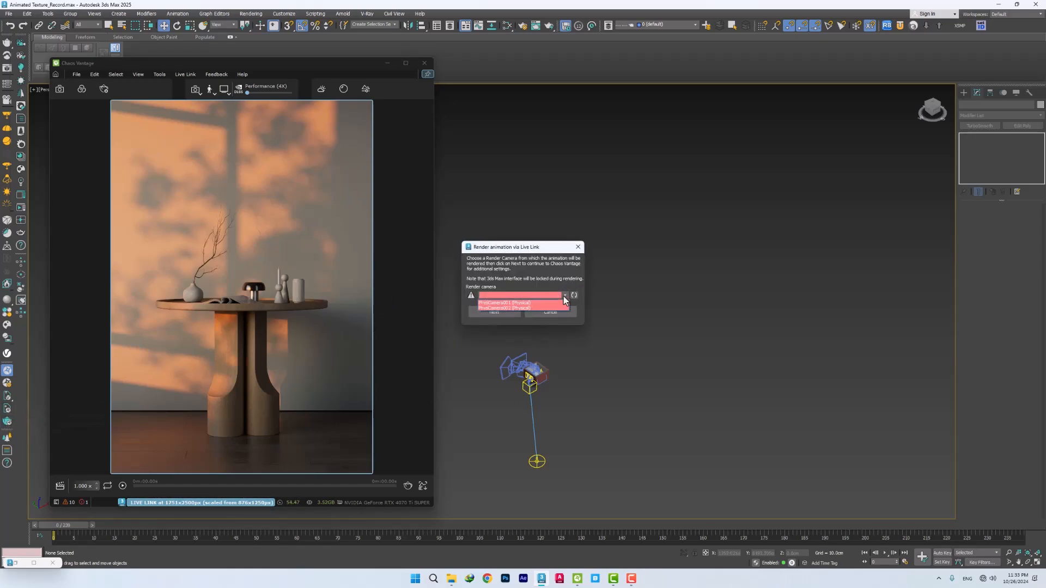
click(506, 303)
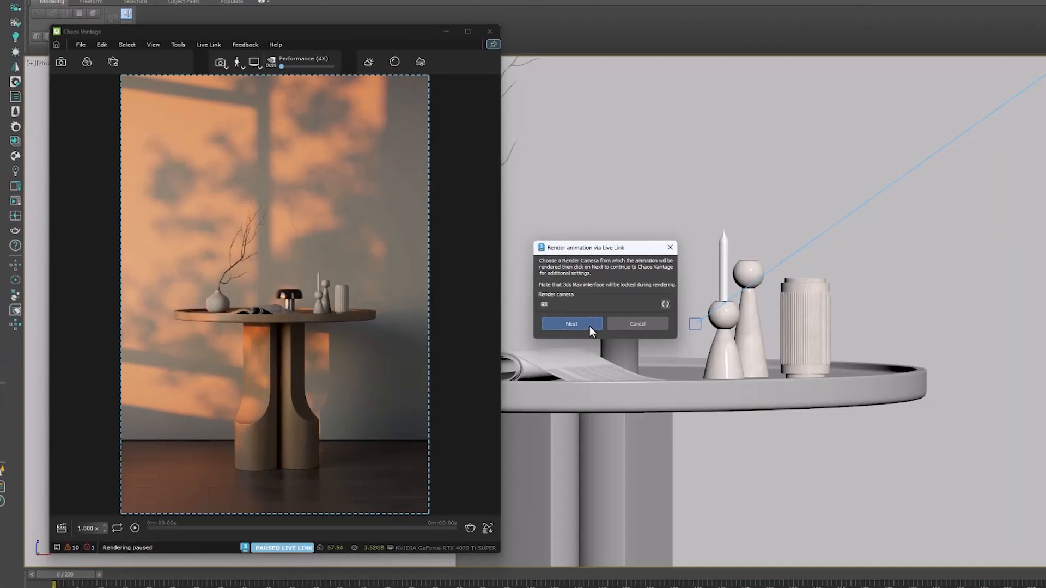
click(509, 313)
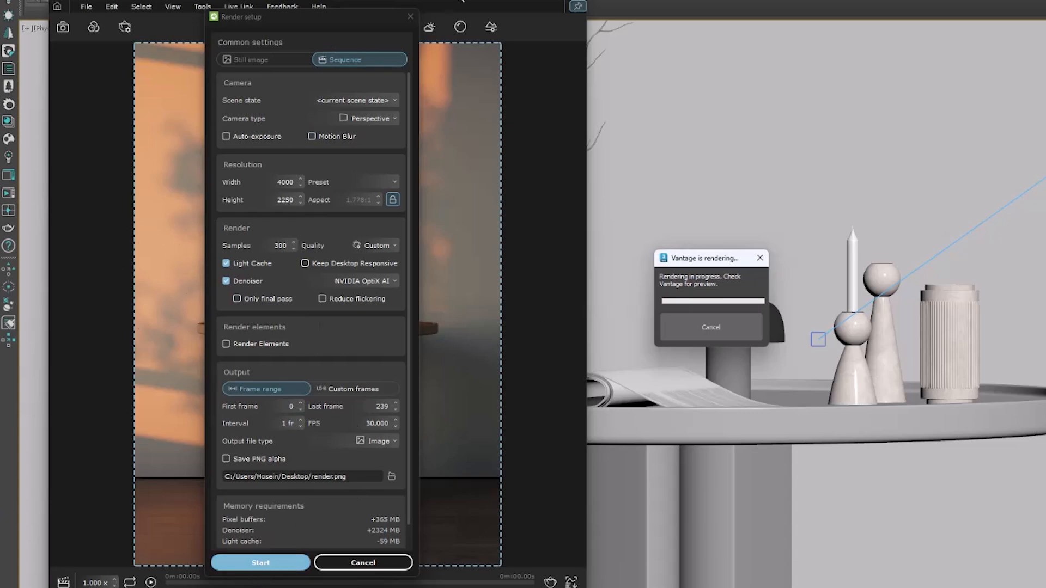
click(409, 18)
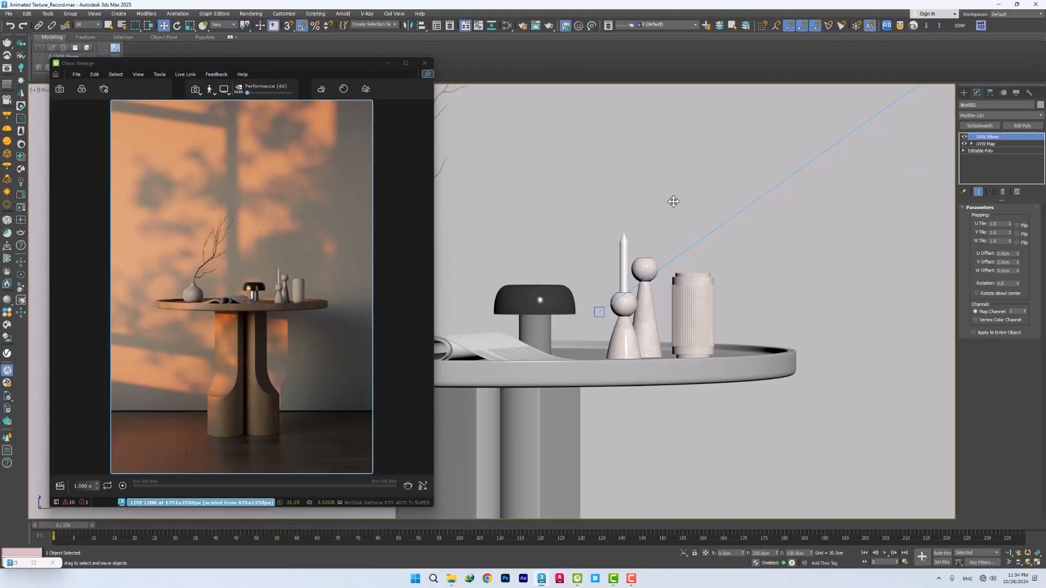
Draw a small upright plane with AutoGrid enabled beside the candle on the side table
key(p)
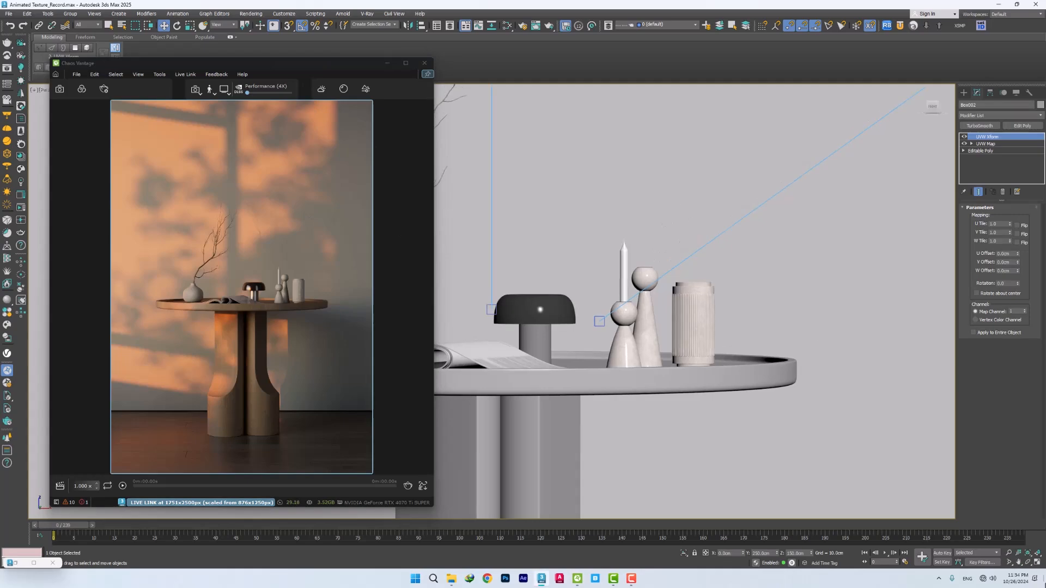
click(1009, 562)
drag(674, 267, 670, 301)
key(w)
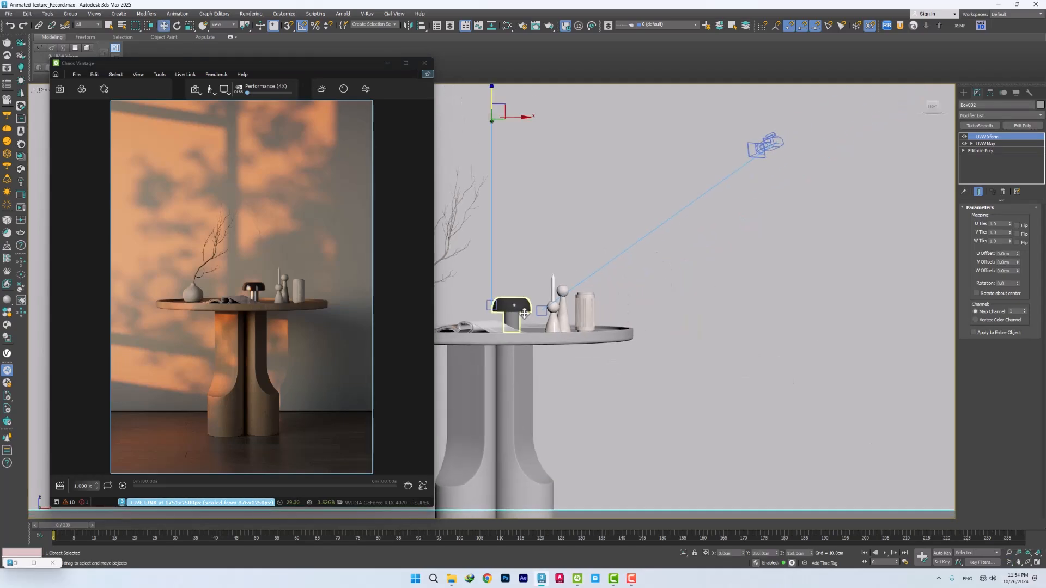
middle_drag(515, 313, 610, 368)
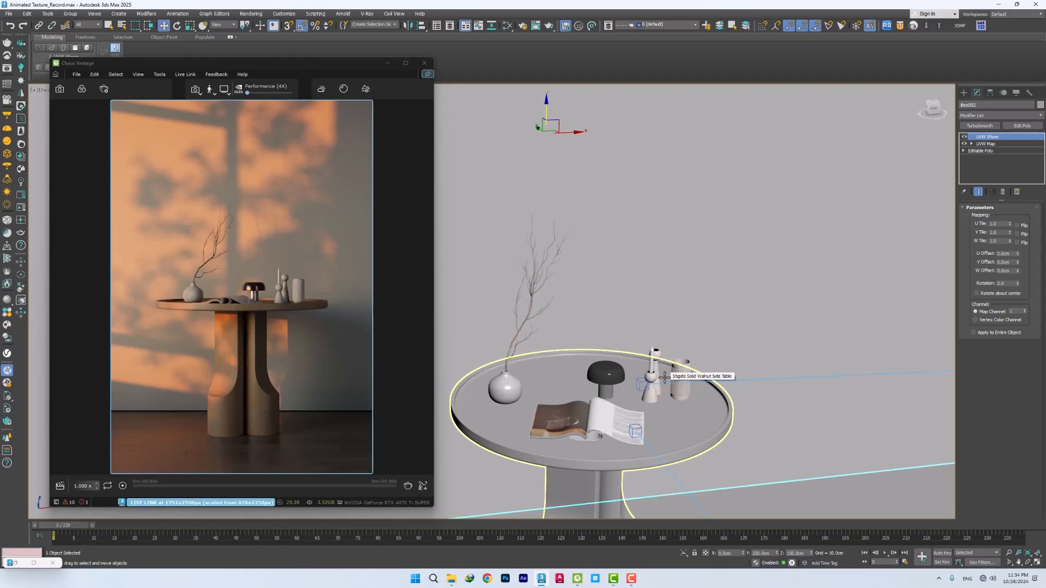
scroll(664, 377, up, 6)
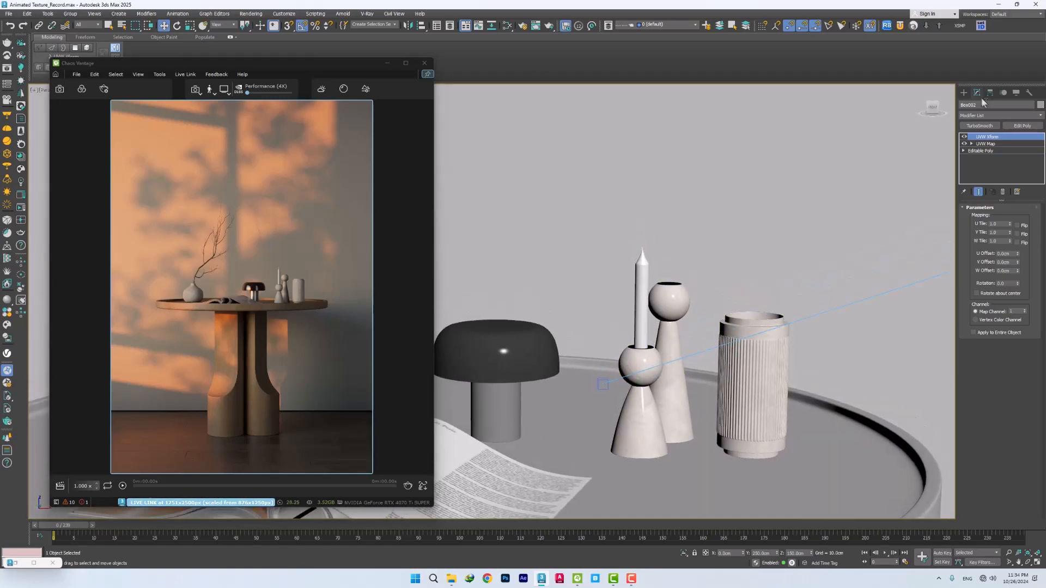
click(964, 93)
right_click(744, 238)
ctrl+right_click(701, 172)
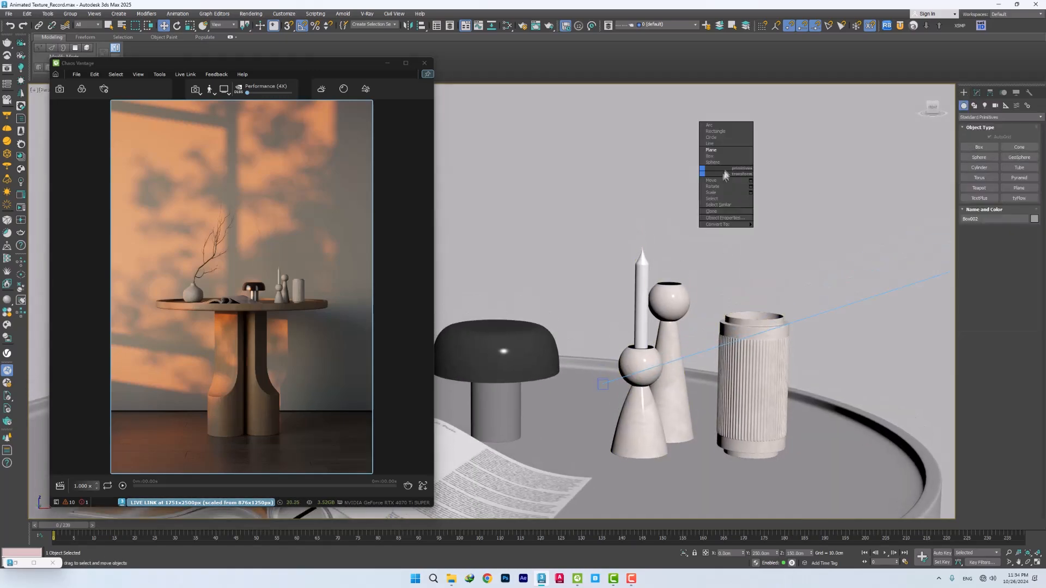
click(724, 174)
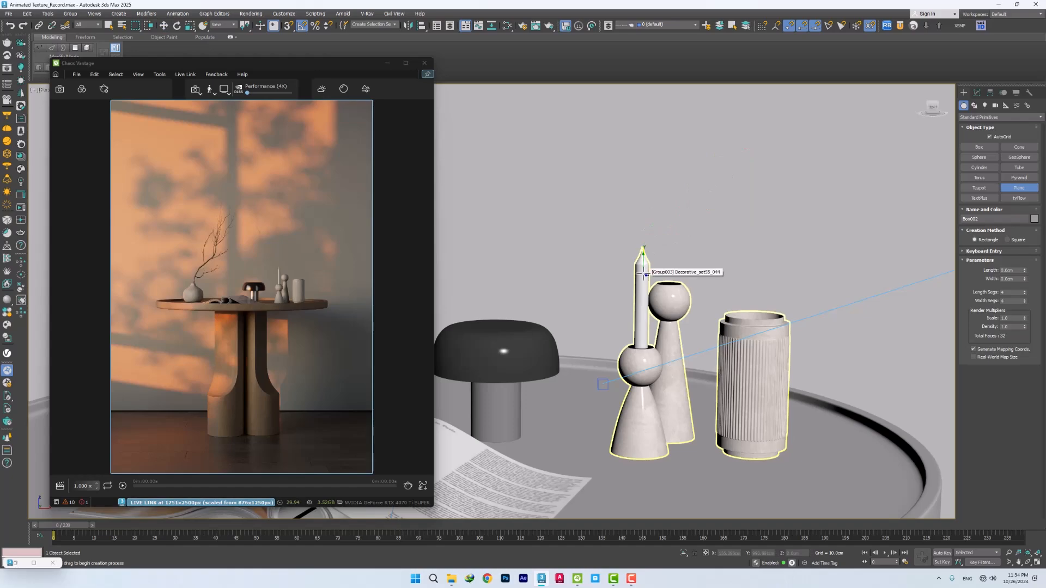
drag(644, 274, 609, 304)
Align the new plane to the candle and raise it vertically until it sits just above the candle's tip
key(w)
alt+middle_drag(611, 294, 634, 332)
scroll(632, 299, up, 4)
key(alt+a)
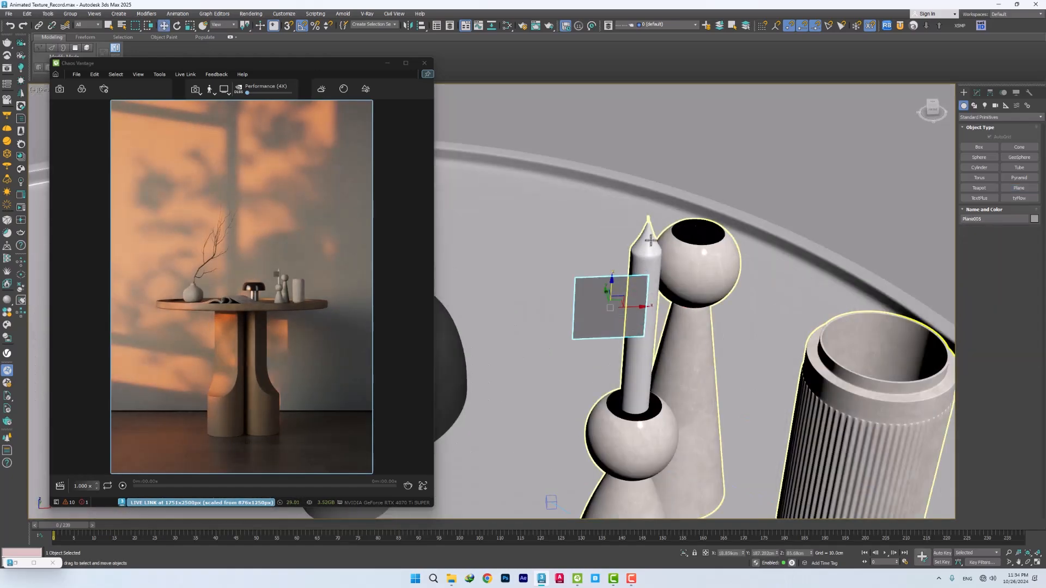
click(646, 244)
click(524, 354)
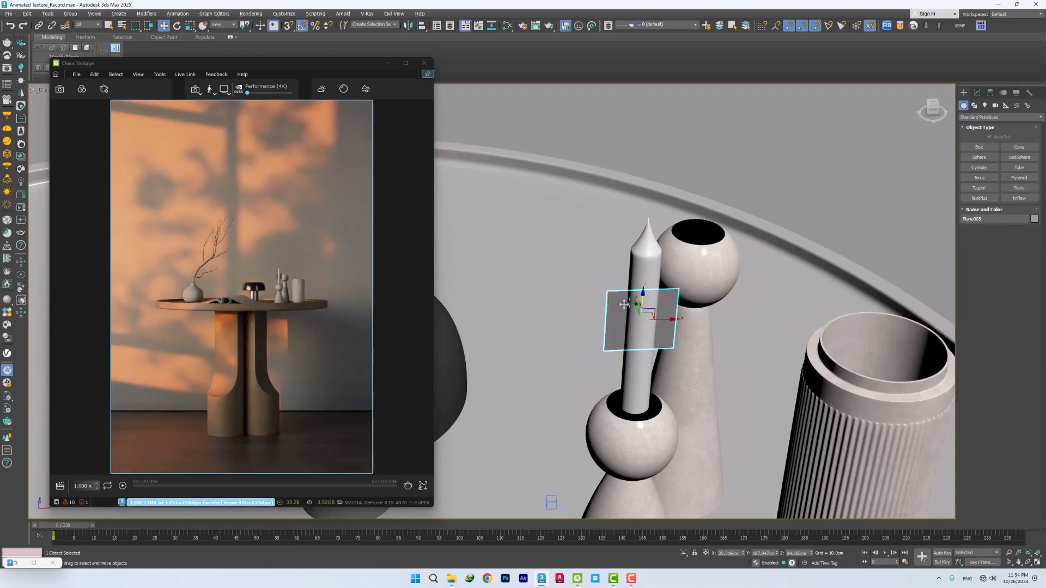
drag(647, 297, 647, 162)
alt+middle_drag(635, 205, 636, 205)
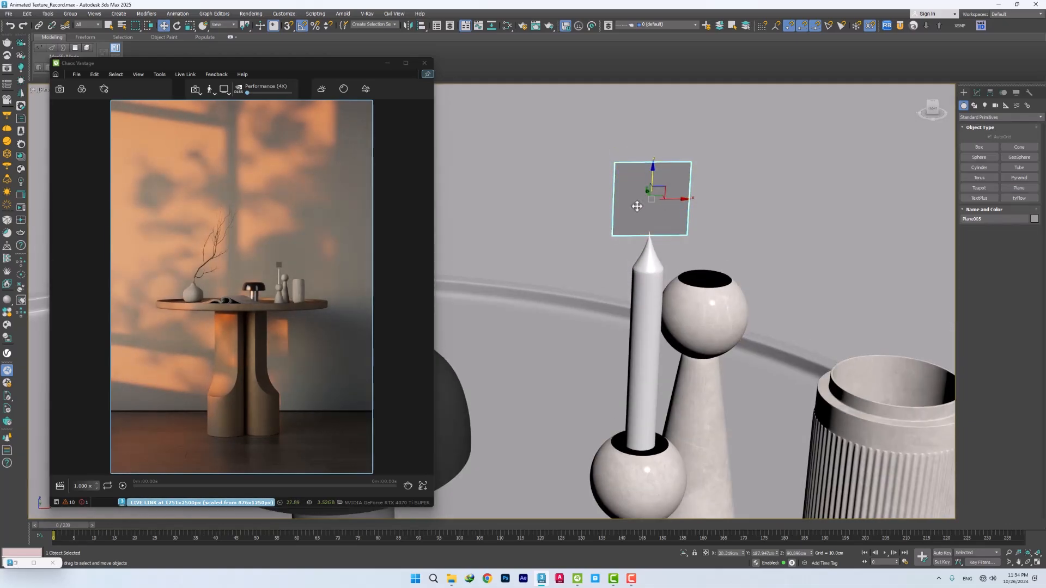
Add a VRayBitmap loading TextureSupply_Candle-Demo_24fps-001 from the TextureSupply_Candle-Demo_24fps folder as an image sequence, and enlarge its node preview
key(m)
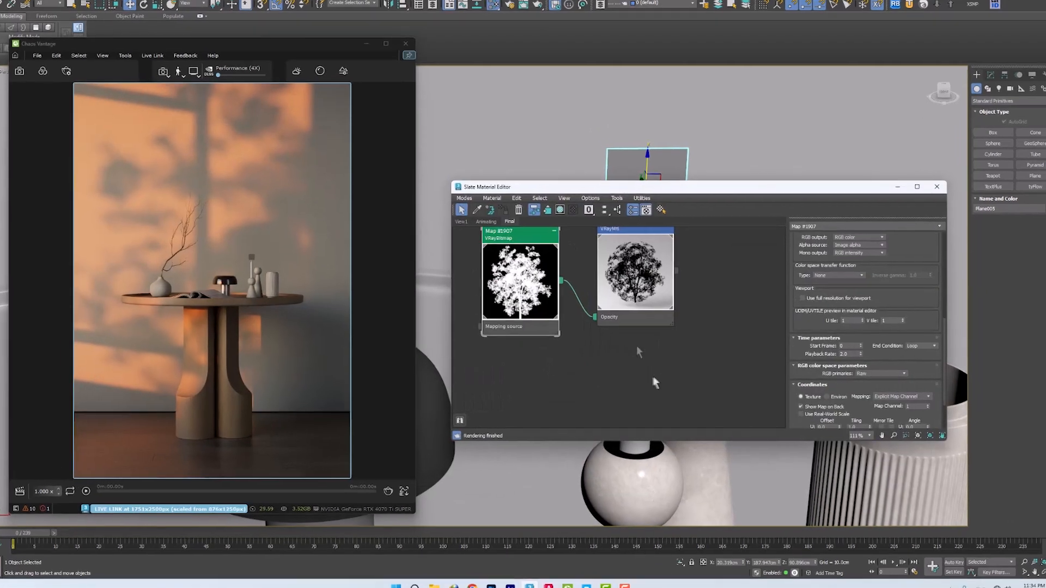
middle_drag(610, 415, 606, 350)
scroll(597, 344, down, 2)
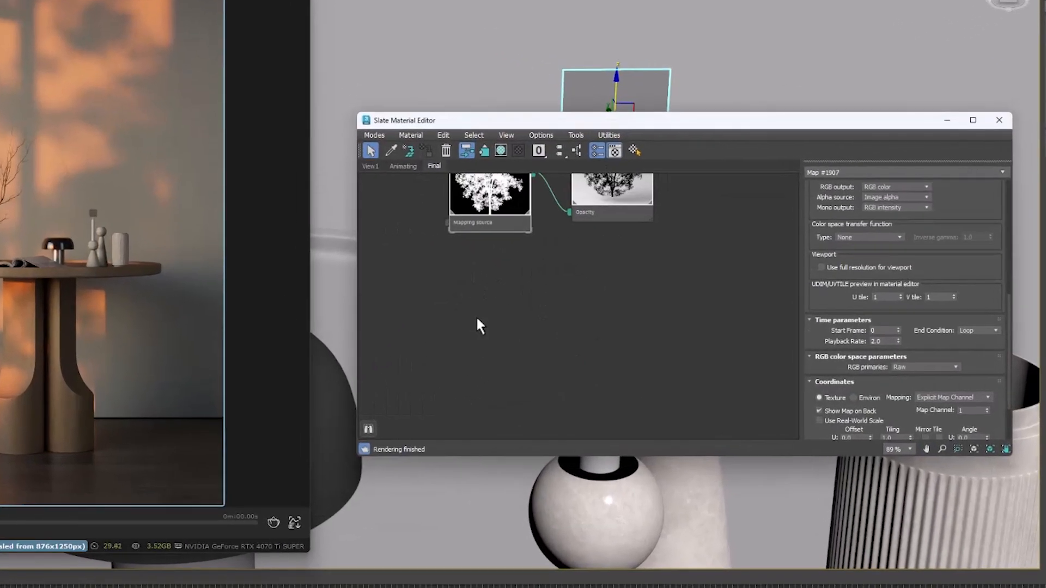
right_click(542, 335)
mouse_move(569, 352)
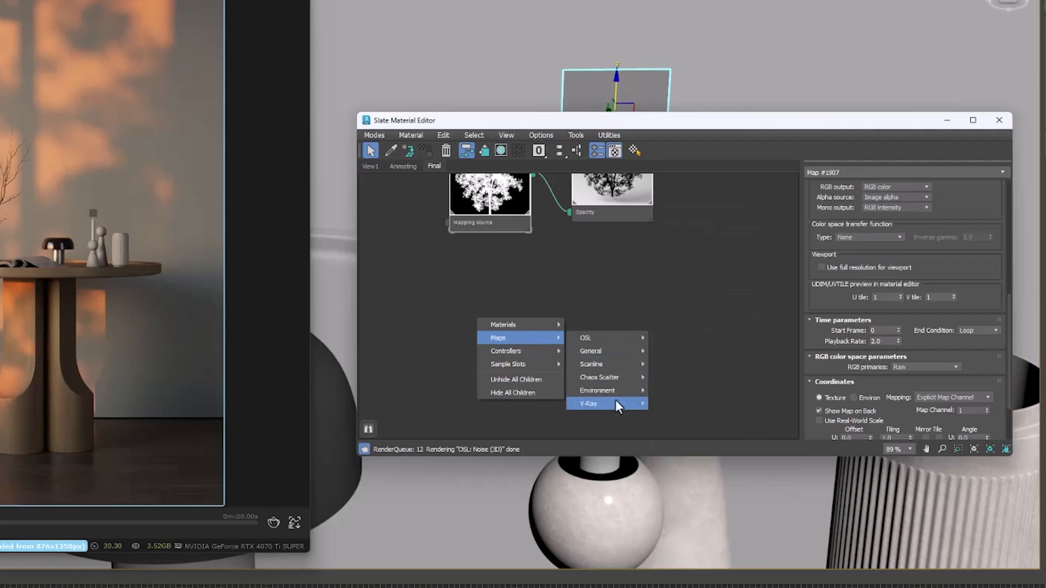
mouse_move(616, 402)
click(699, 344)
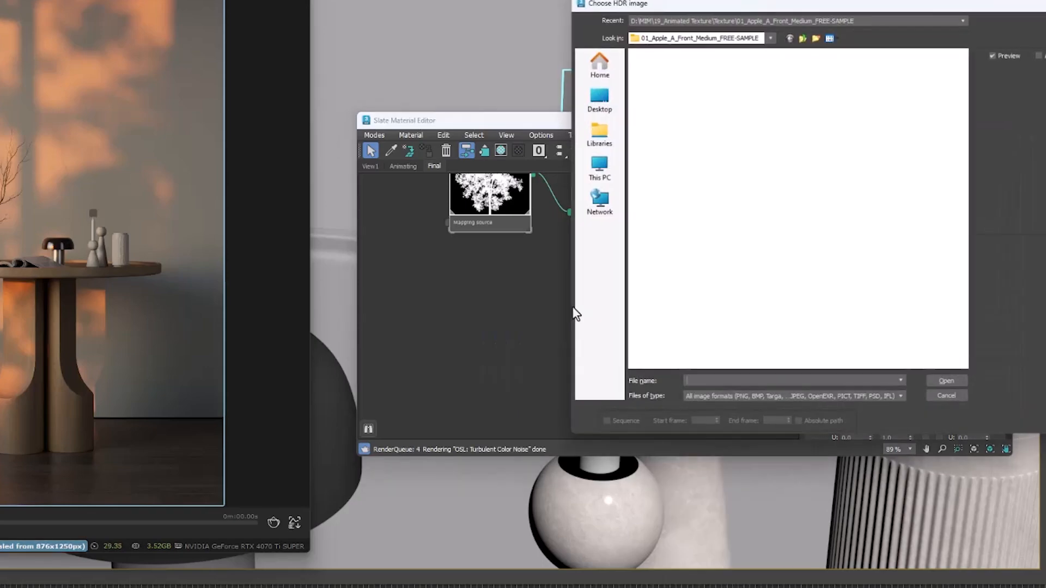
click(801, 39)
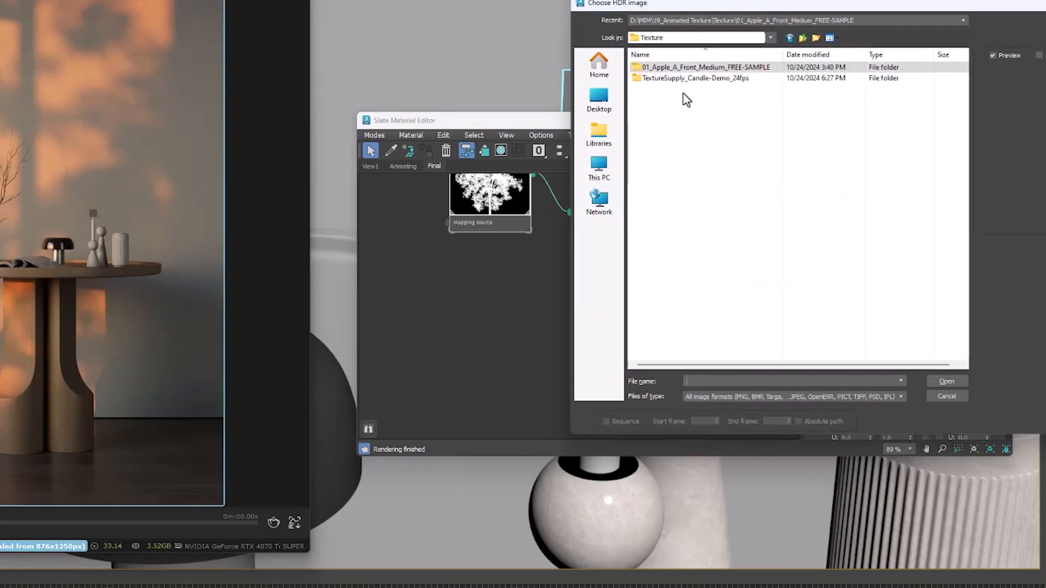
double_click(676, 84)
click(724, 78)
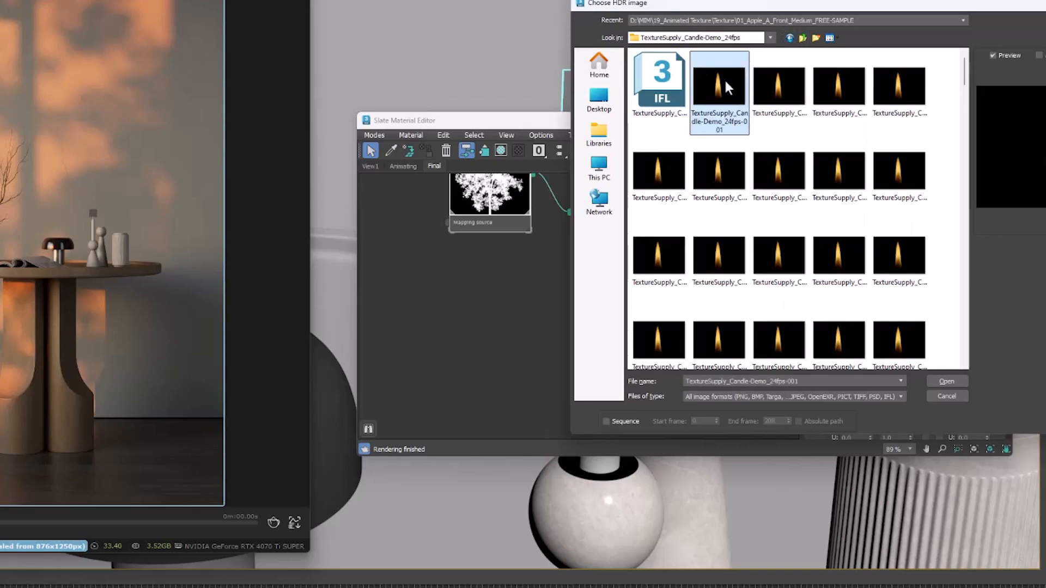
click(605, 422)
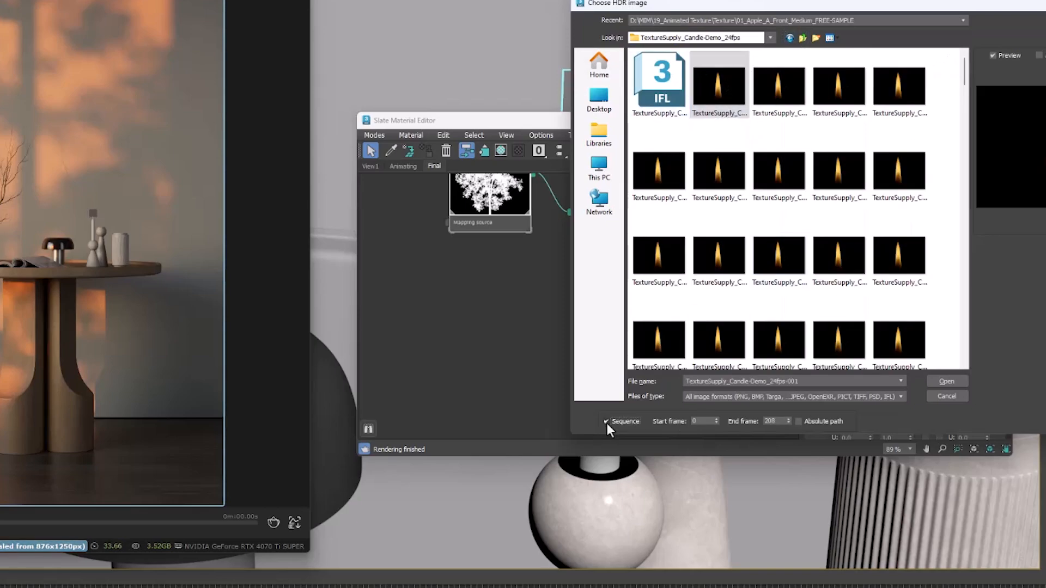
click(953, 382)
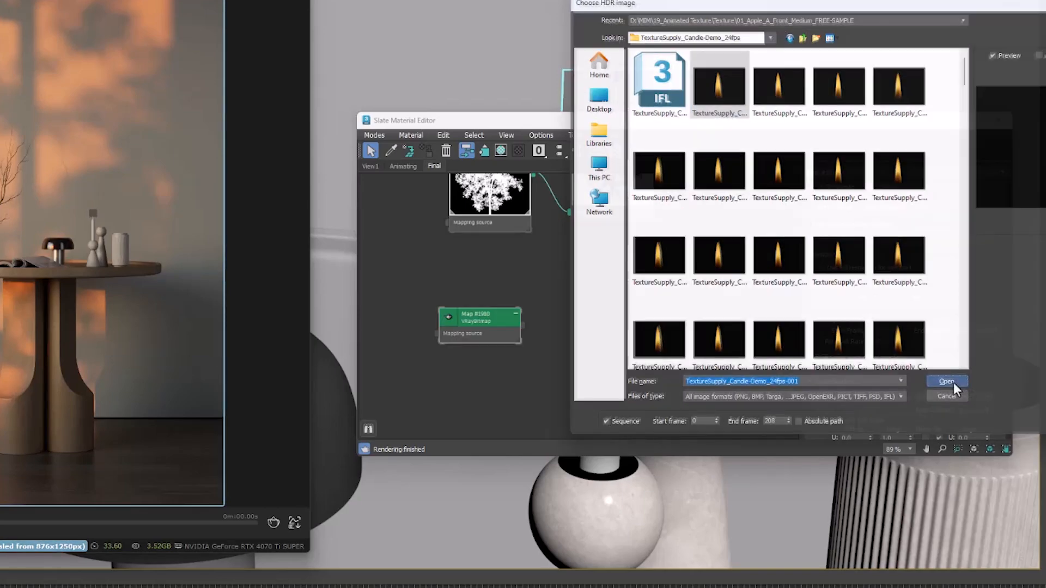
double_click(445, 323)
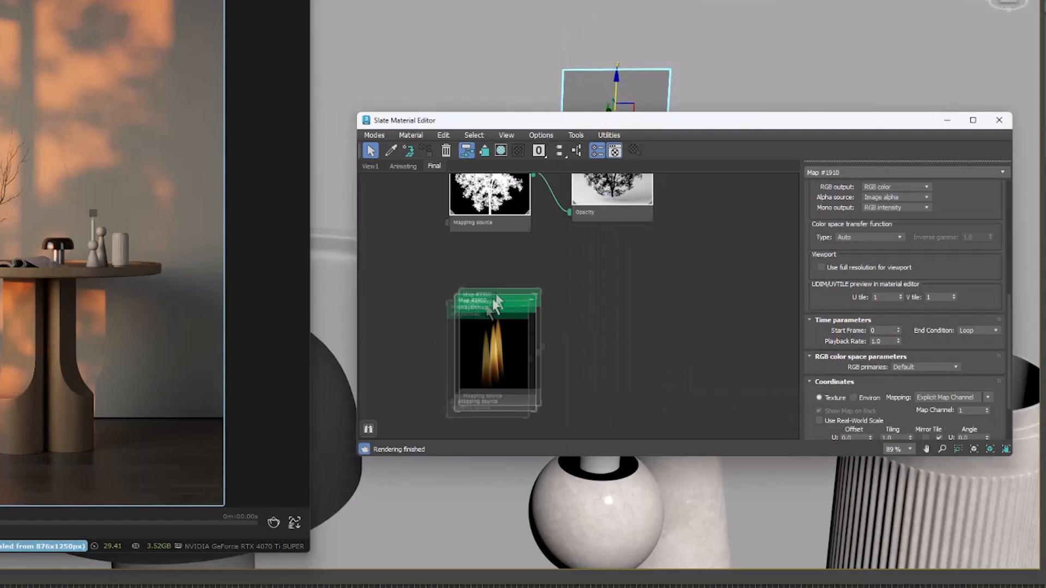
Create a VRayMtl with its unused slots hidden and an enlarged preview, and connect the flame bitmap to its Self-illumination
right_click(621, 303)
mouse_move(691, 306)
mouse_move(742, 333)
click(828, 500)
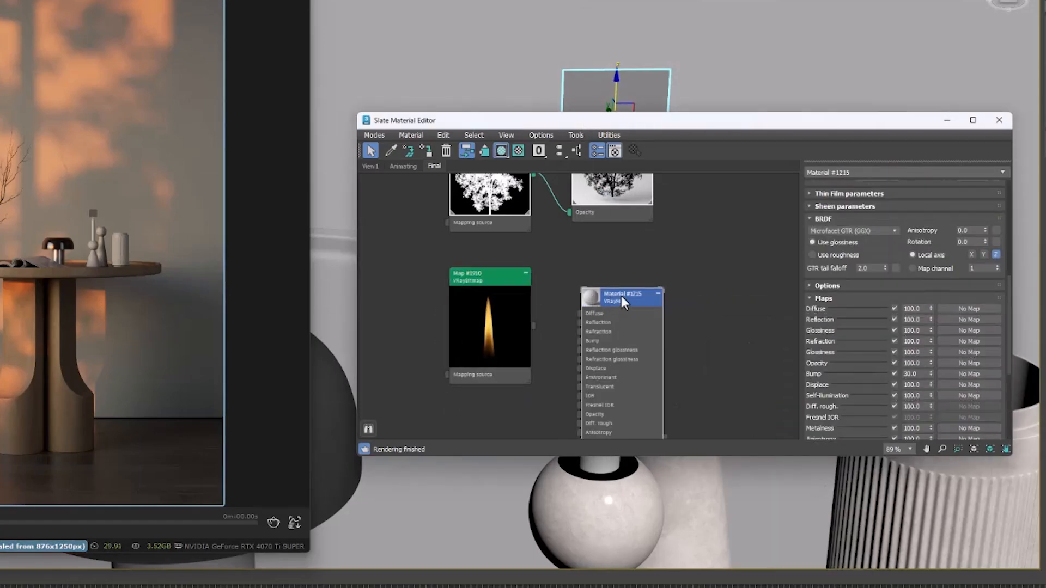
key(h)
double_click(594, 295)
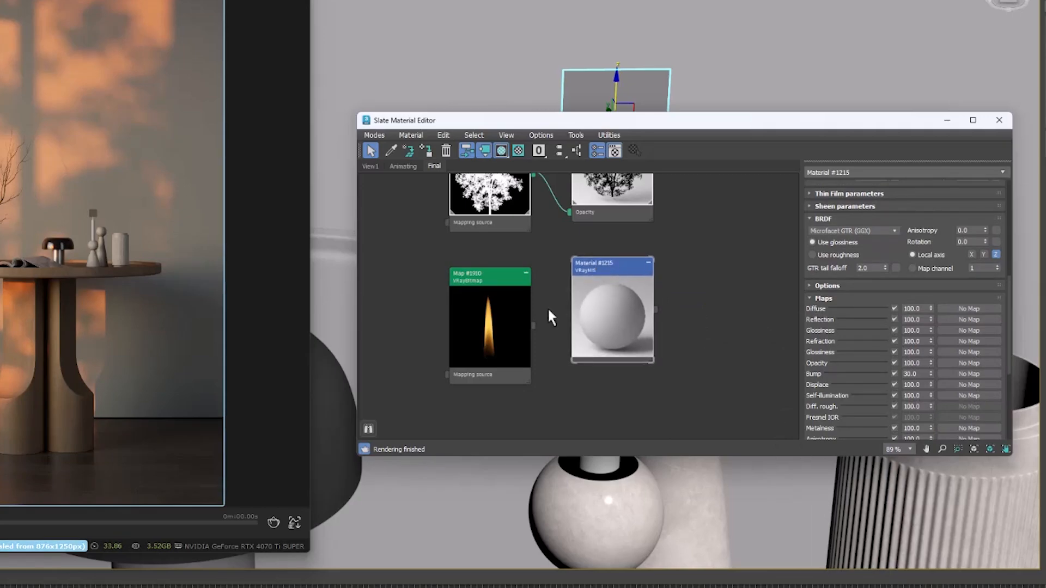
drag(538, 329, 611, 314)
click(646, 136)
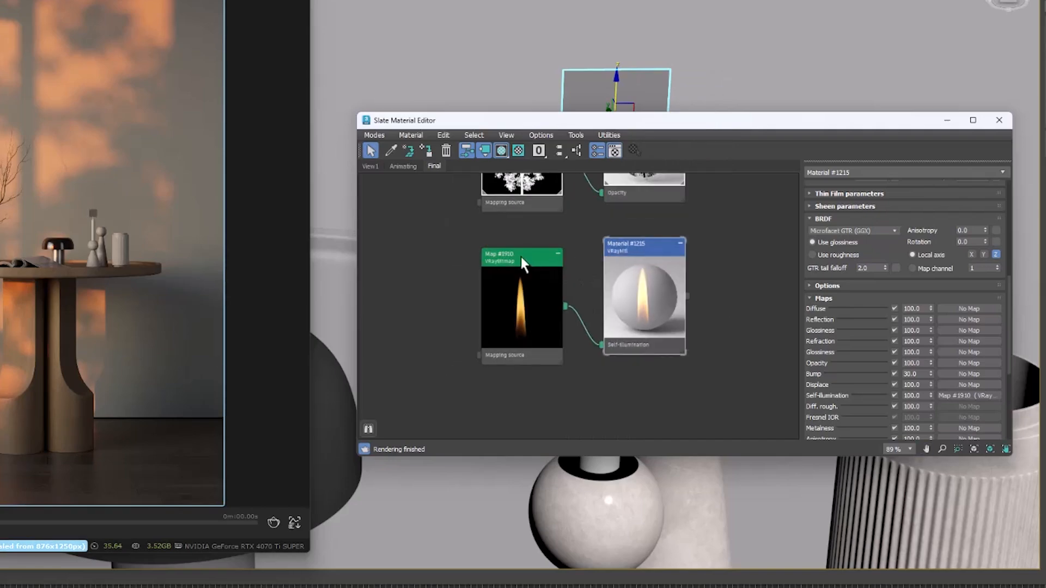
Set the flame bitmap's RGB primaries to Raw
double_click(520, 256)
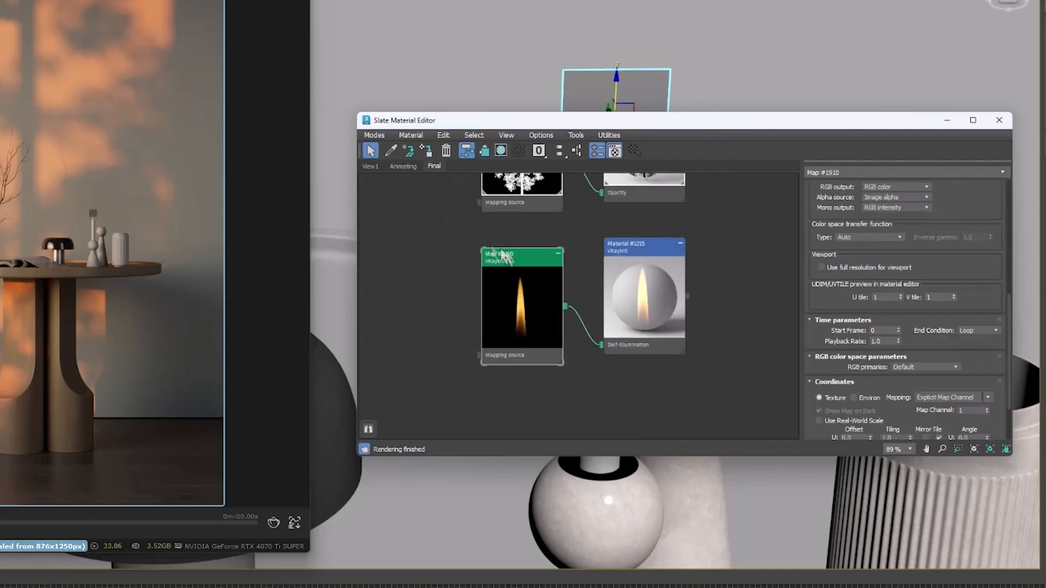
scroll(953, 343, down, 3)
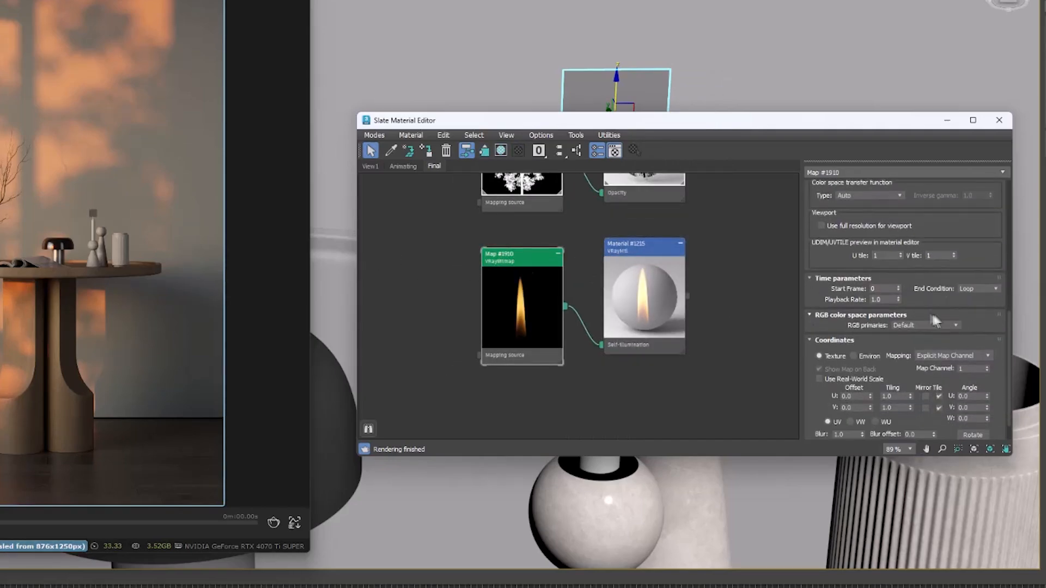
scroll(916, 245, up, 2)
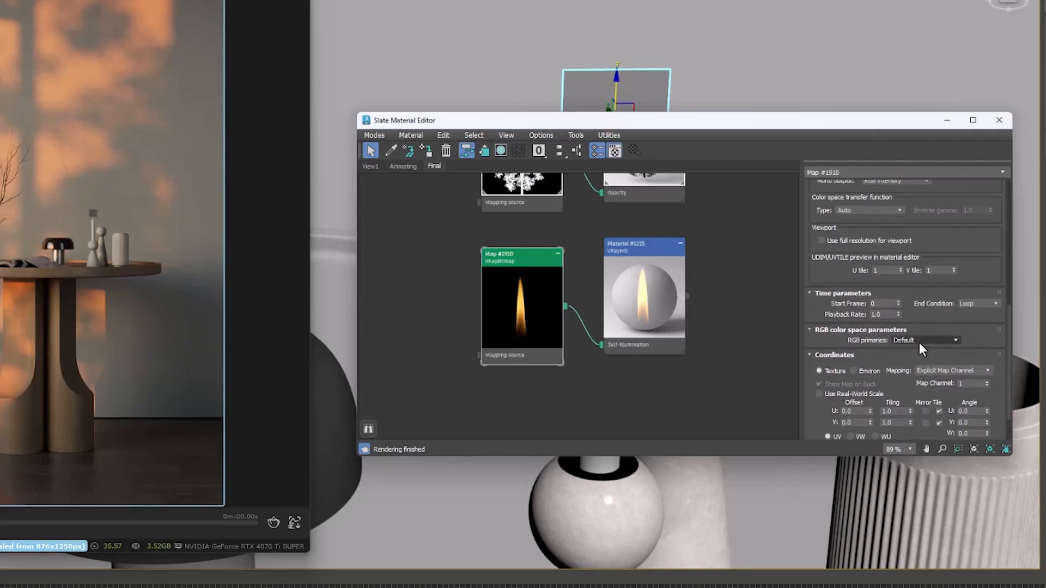
click(919, 341)
click(915, 382)
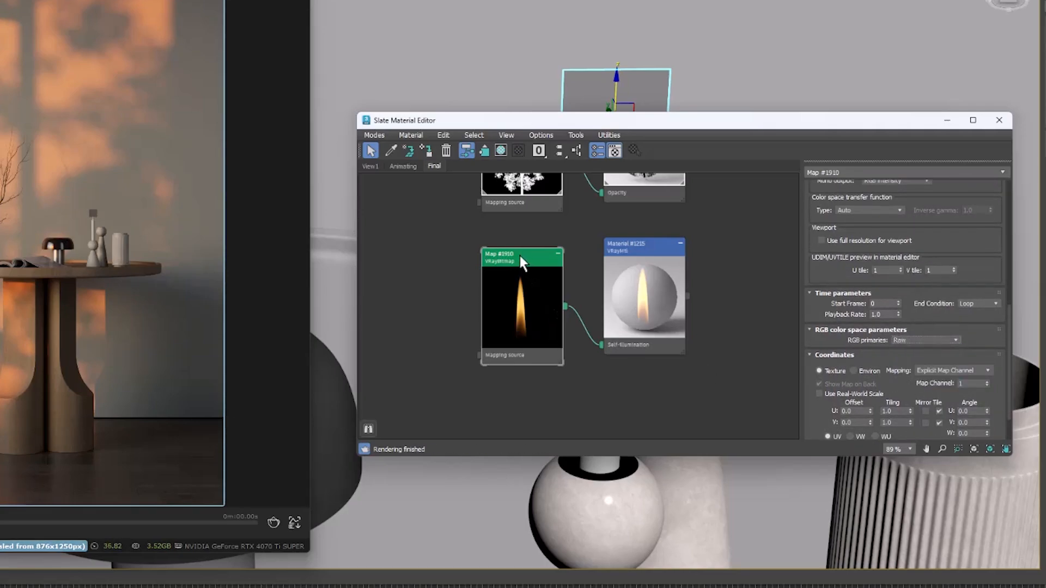
Duplicate the flame bitmap node below the original and set the copy's RGB output to Intensity as gray
mouse_move(521, 256)
shift+mouse_down()
mouse_move(537, 386)
mouse_move(520, 386)
shift+mouse_up()
middle_drag(584, 370, 581, 278)
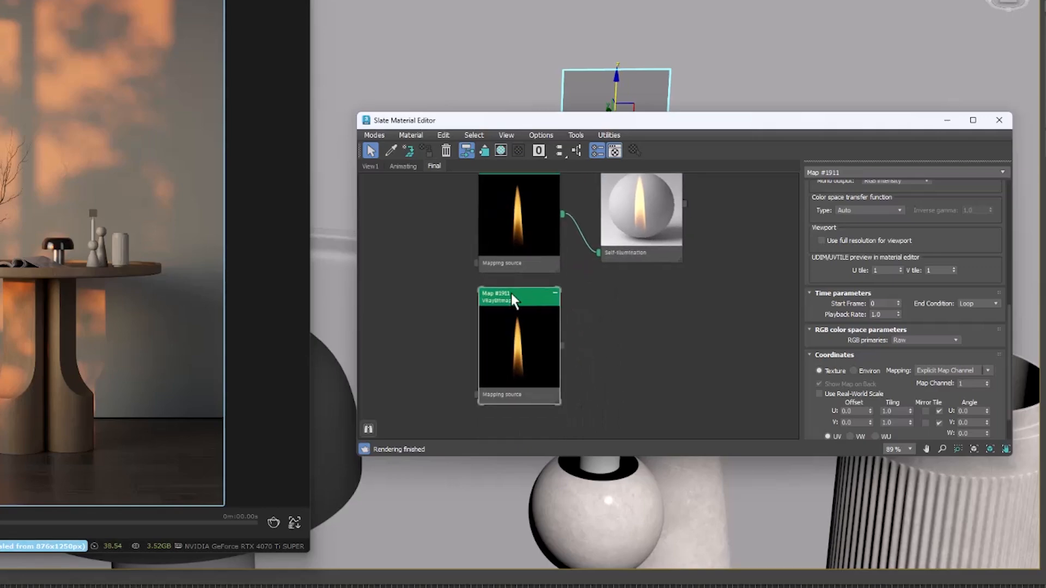
scroll(987, 272, up, 4)
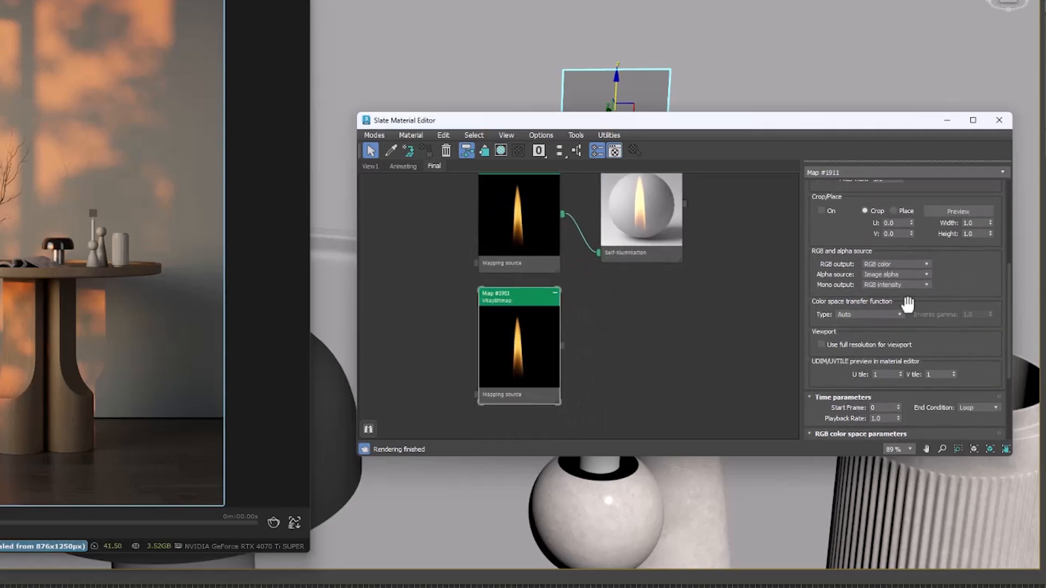
click(880, 265)
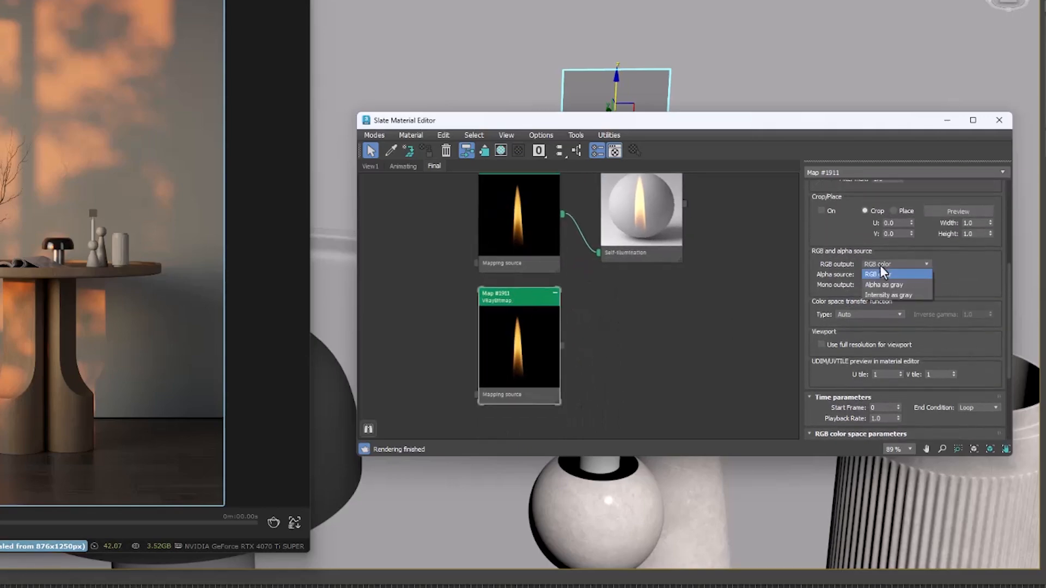
click(891, 295)
Connect the grayscale flame bitmap to the Opacity of the flame VRayMtl
middle_drag(617, 322, 606, 361)
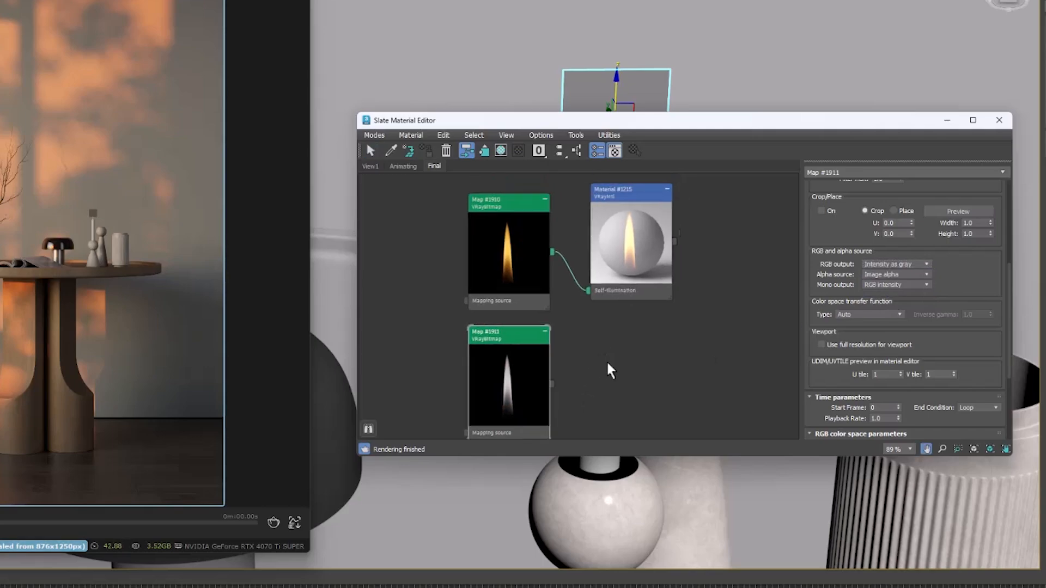
drag(554, 383, 632, 233)
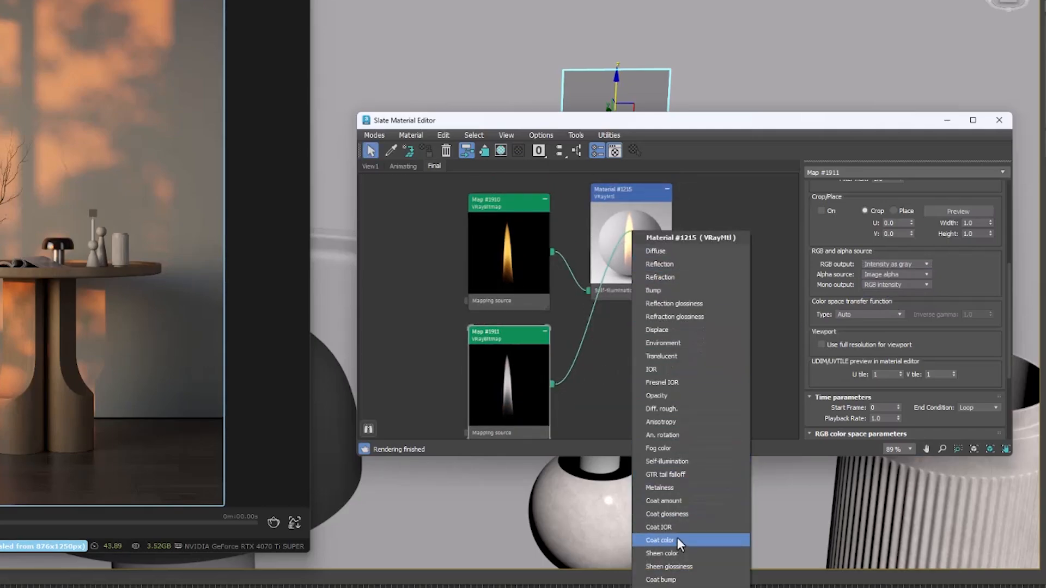
click(663, 396)
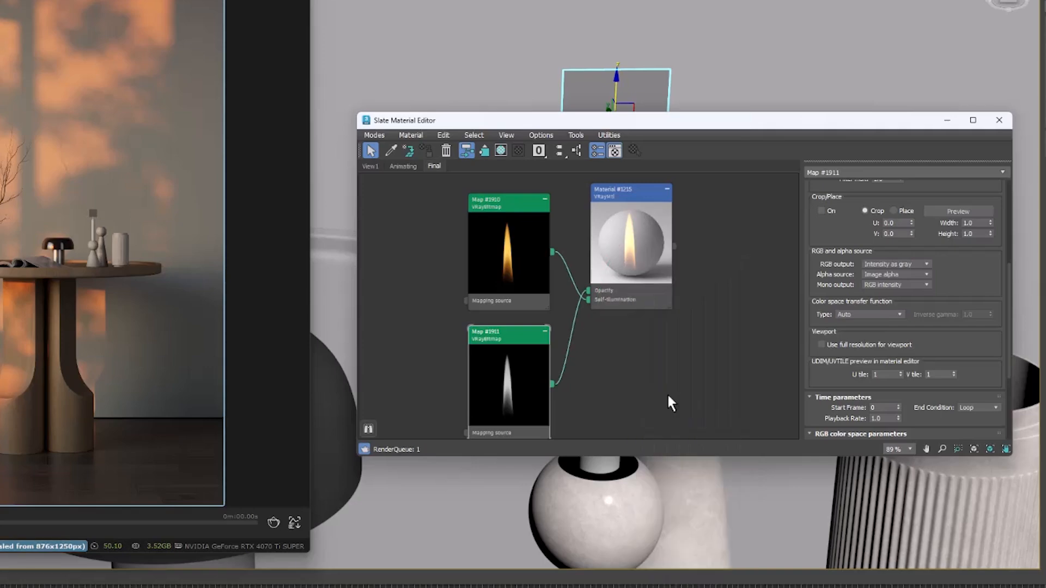
Assign the flame material to the selected plane and close the Slate Material Editor
right_click(625, 198)
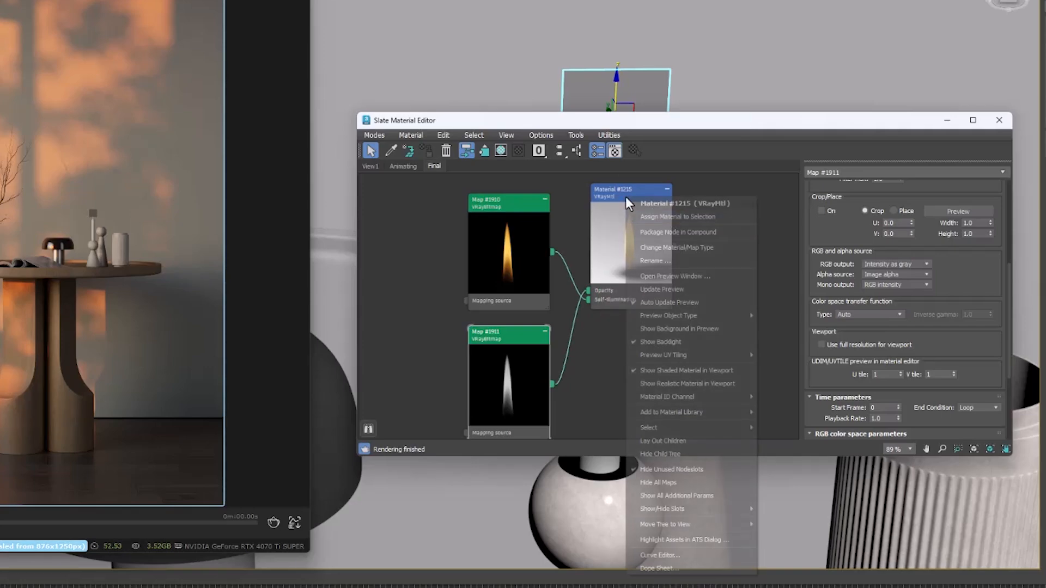
click(671, 214)
click(999, 120)
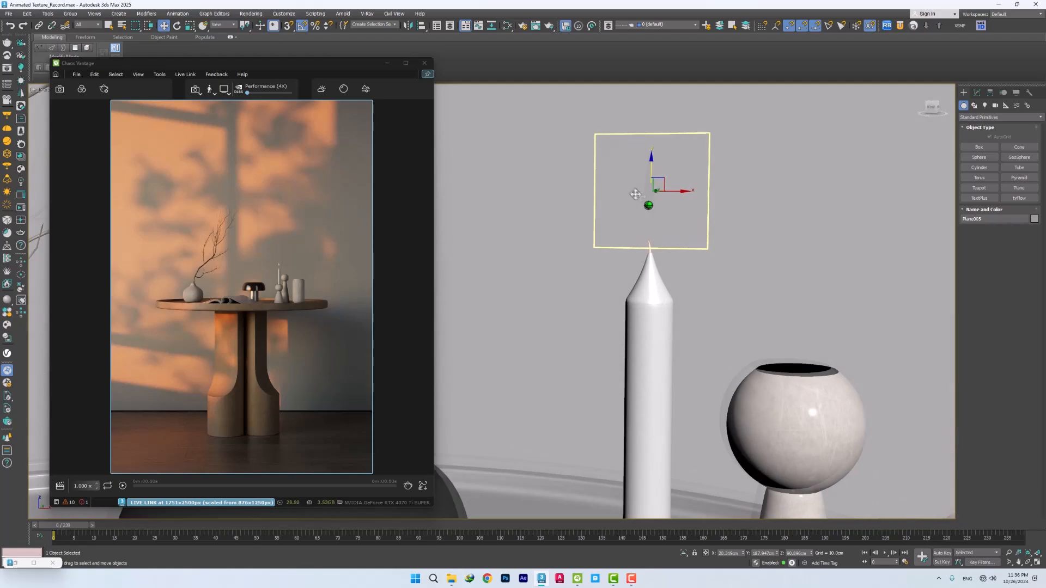
alt+middle_drag(635, 194, 610, 198)
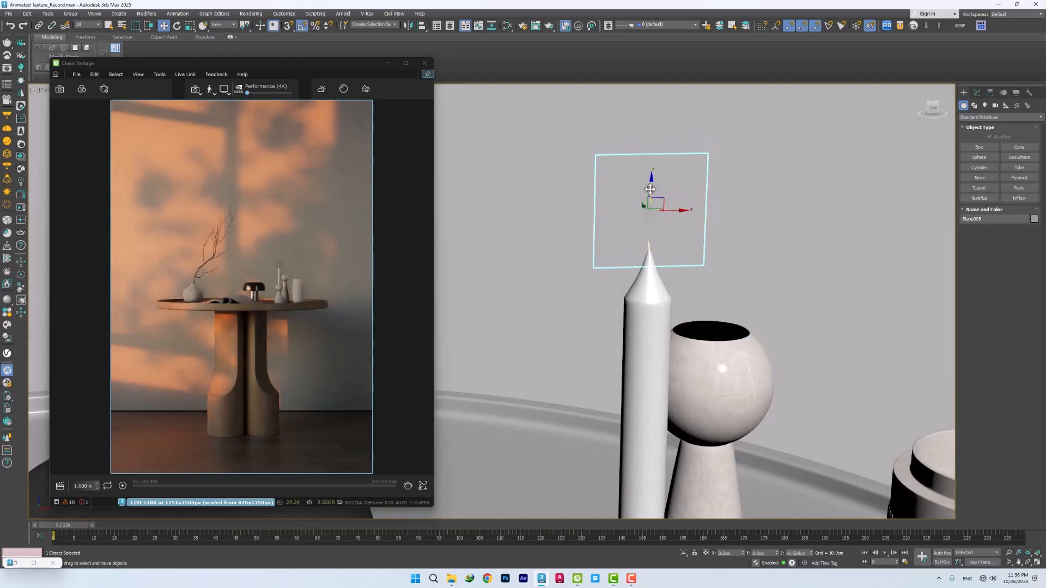
key(m)
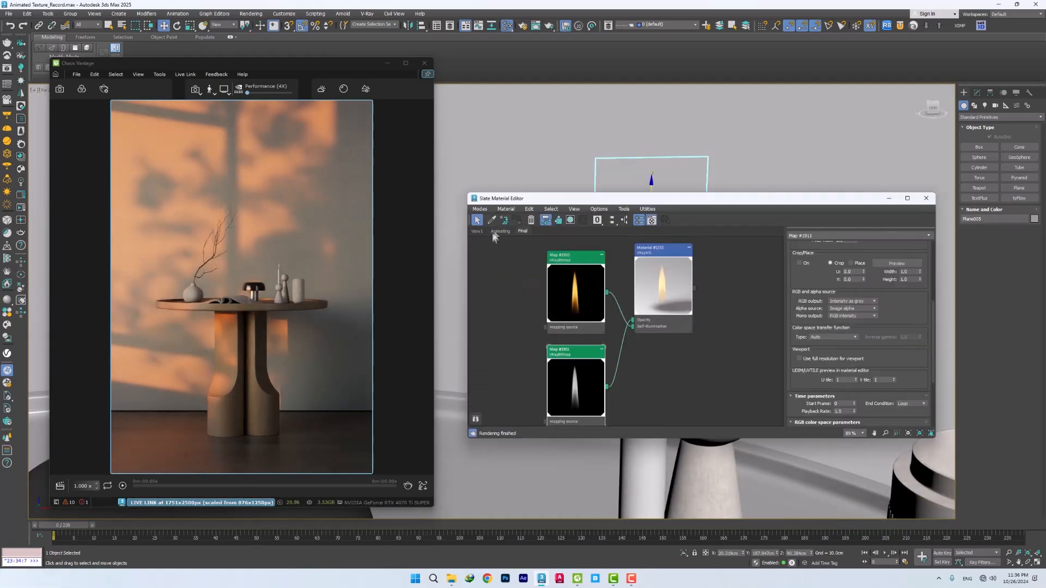
click(888, 199)
Open Floating Viewport - 1, show the close-up candle camera in it, and minimize the floating window
click(33, 90)
mouse_move(82, 214)
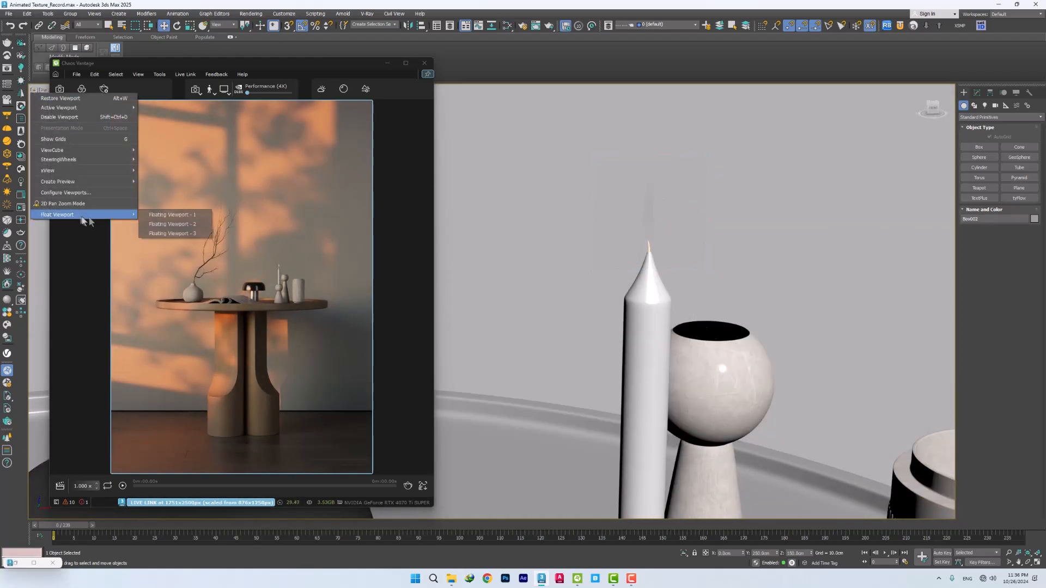
click(169, 215)
click(703, 140)
mouse_move(708, 145)
click(838, 157)
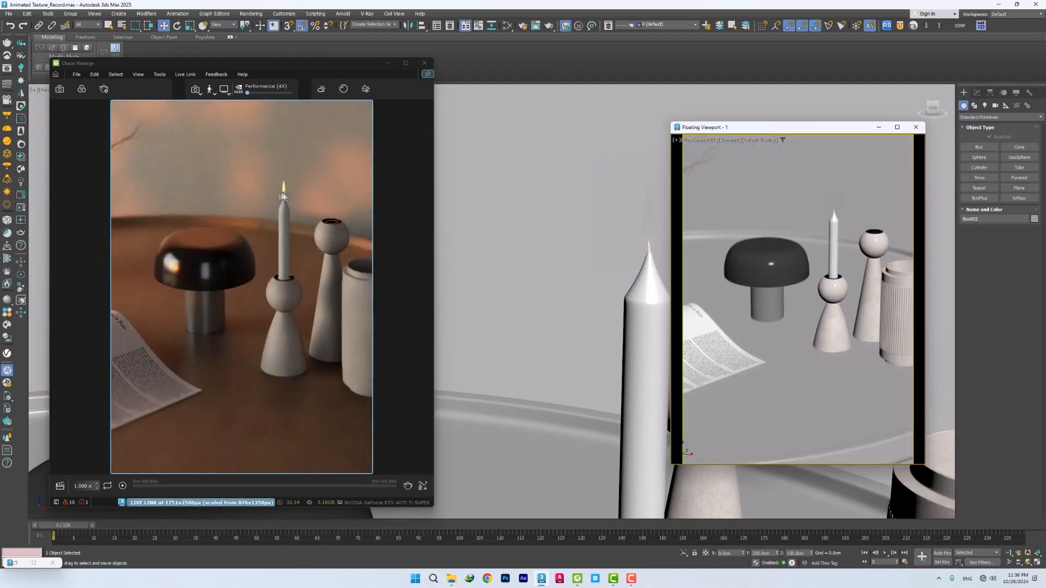
click(878, 127)
Display the color flame bitmap on the flame plane in the viewport and minimize the Slate Material Editor
click(648, 210)
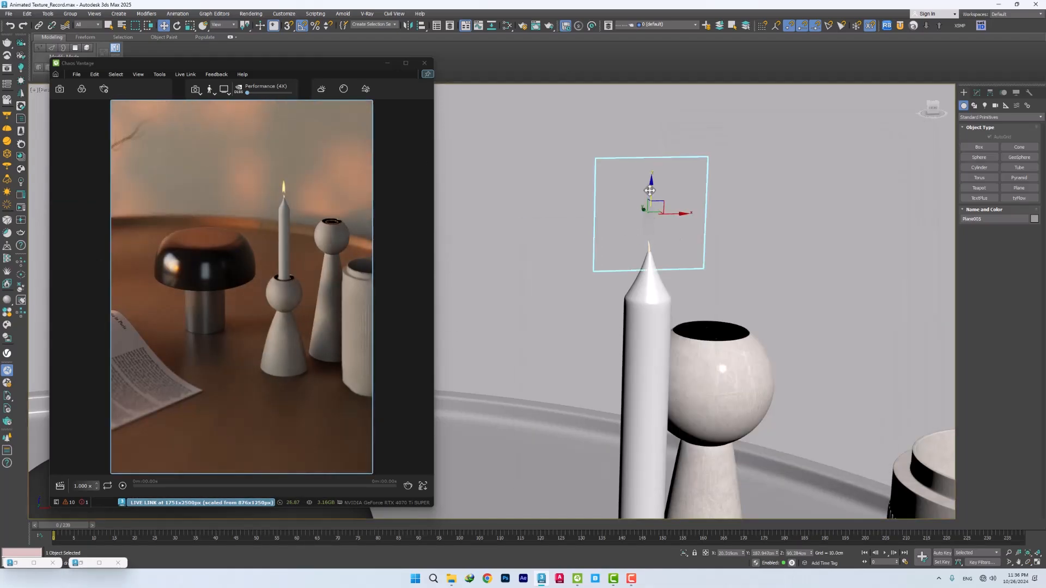
key(m)
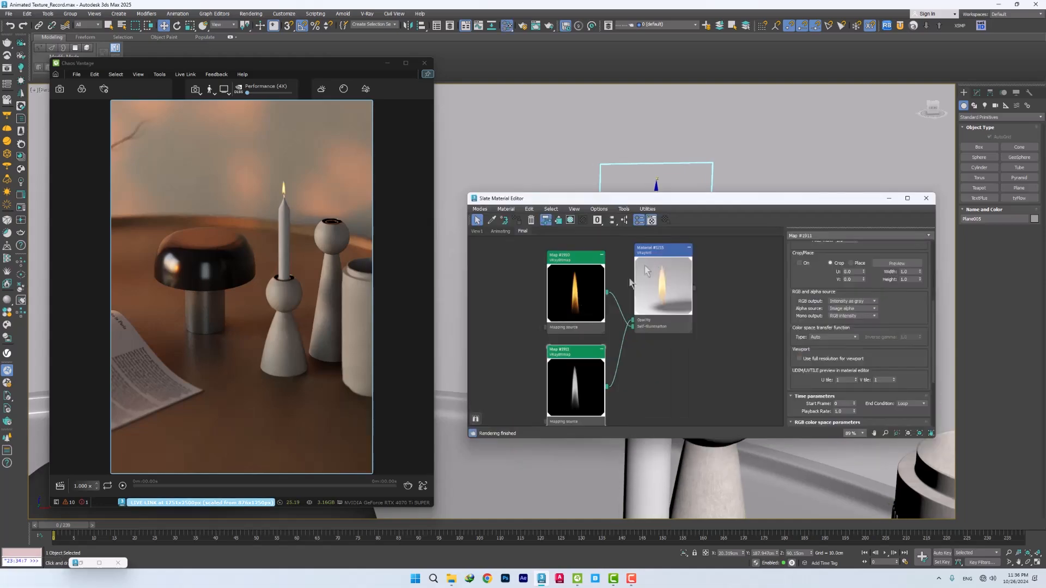
right_click(571, 265)
click(613, 345)
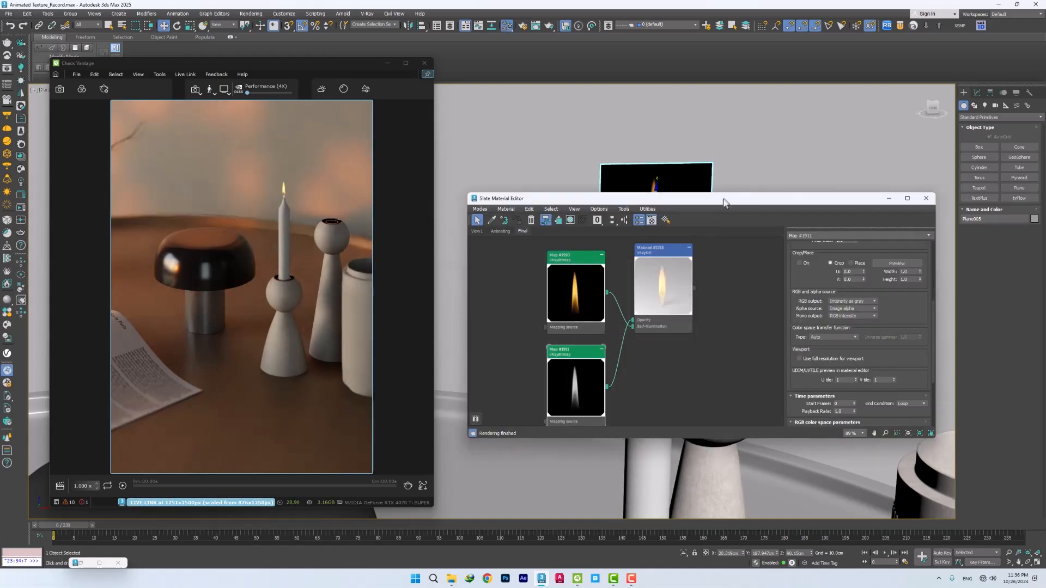
drag(725, 200, 730, 289)
click(890, 285)
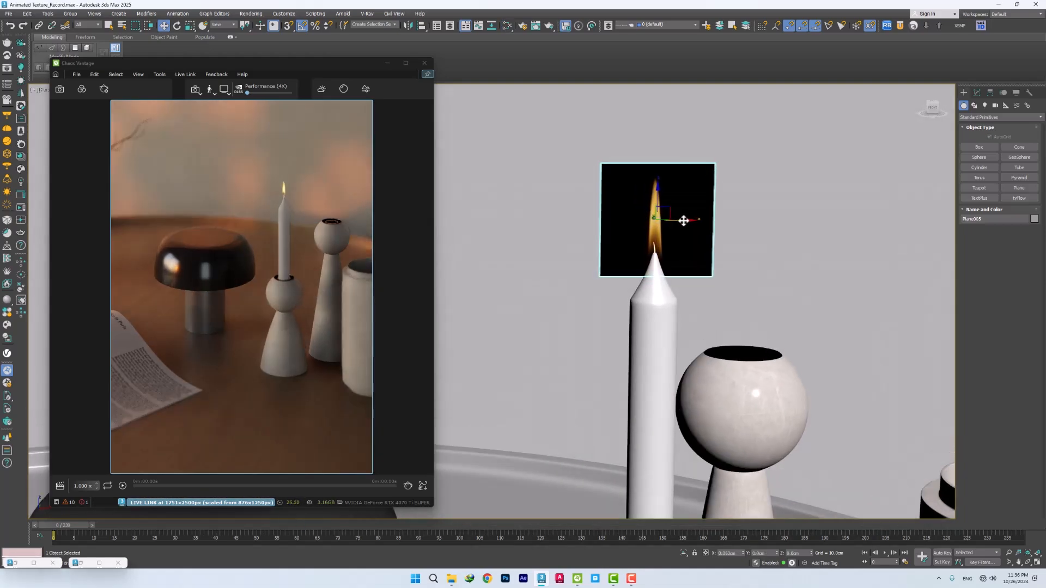
Deselect the flame plane and scrub the animation to frame 10, checking the flame from a higher angle
key(ctrl+d)
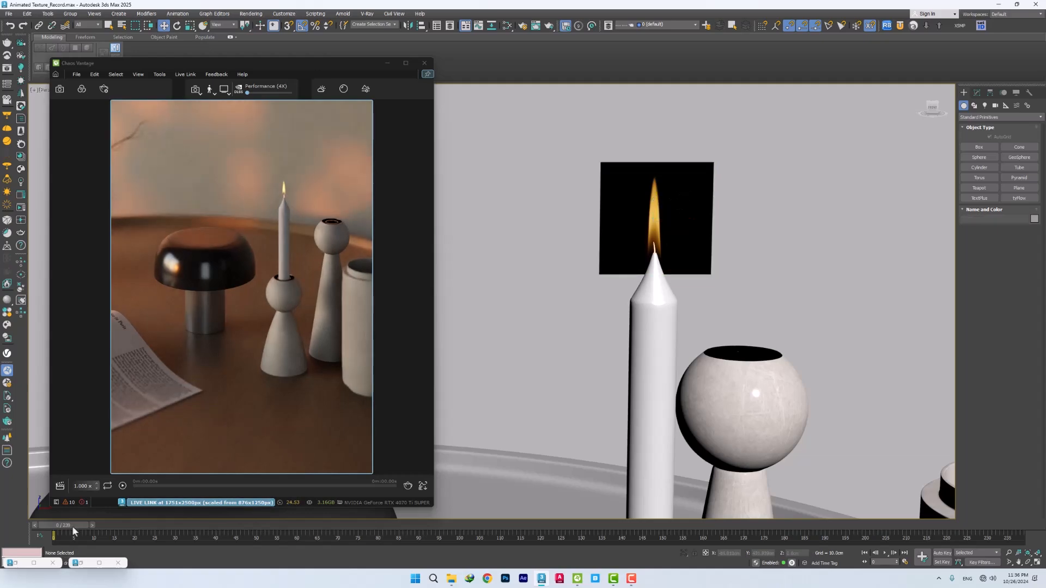
drag(72, 525, 106, 523)
key(w)
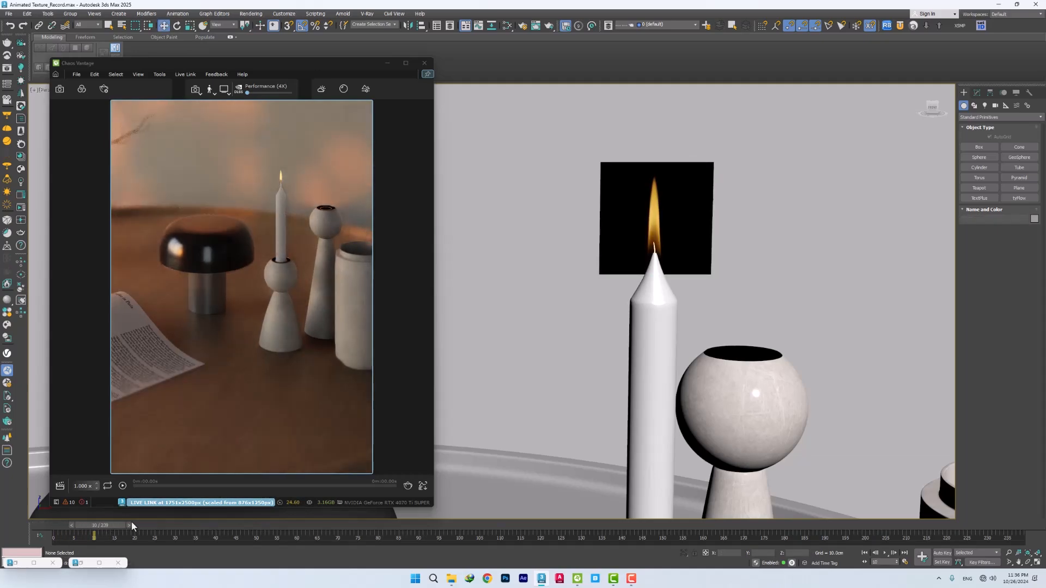
alt+middle_drag(664, 226, 660, 264)
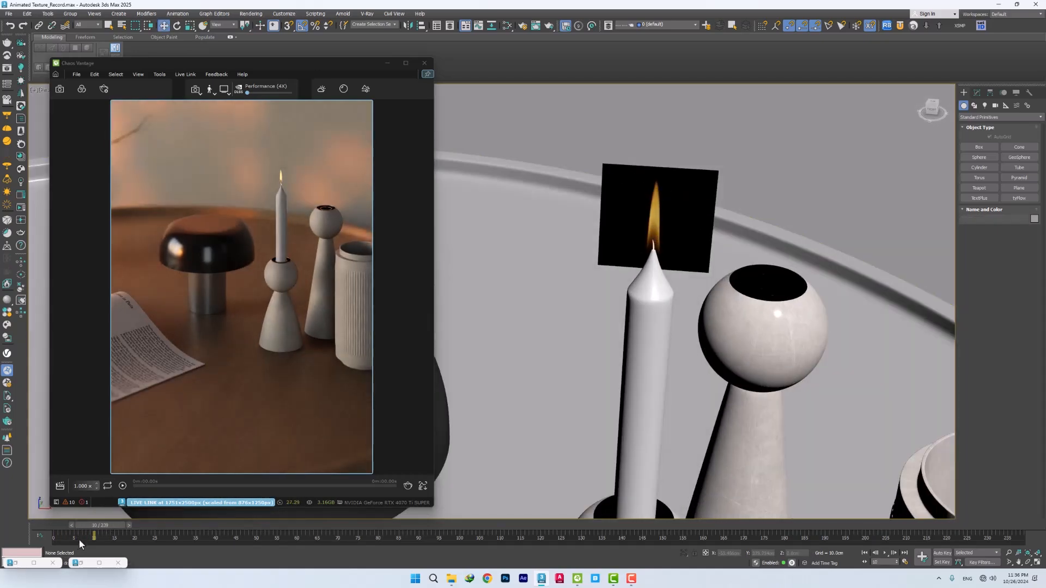
Examine the candle flame up close in the Chaos Vantage live view and scrub through the animation to preview its flicker
scroll(283, 194, up, 5)
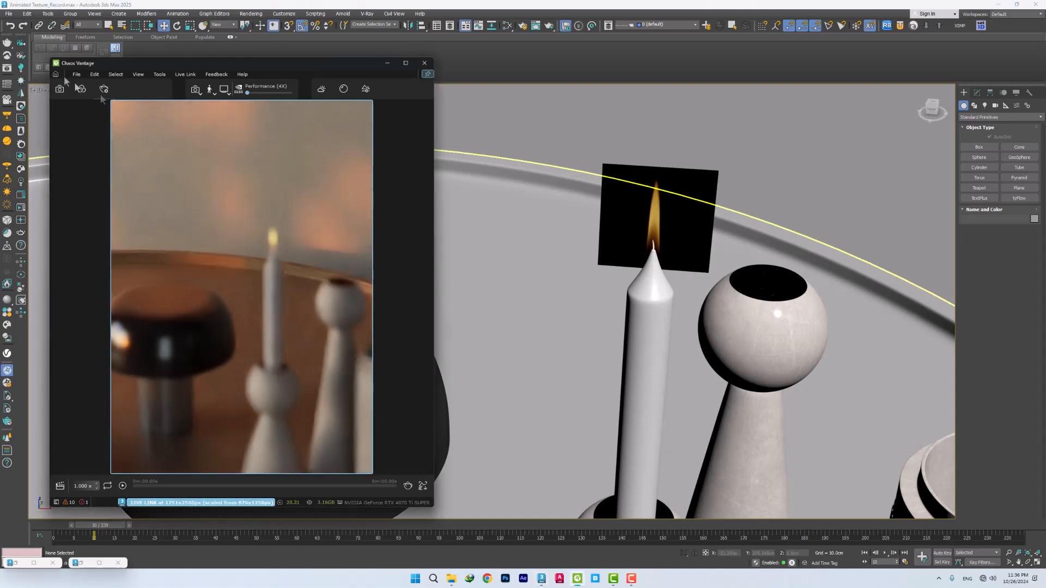
click(60, 88)
click(61, 216)
right_drag(273, 277, 277, 258)
mouse_move(277, 304)
middle_down()
mouse_move(279, 263)
mouse_move(283, 289)
middle_up()
scroll(279, 267, down, 3)
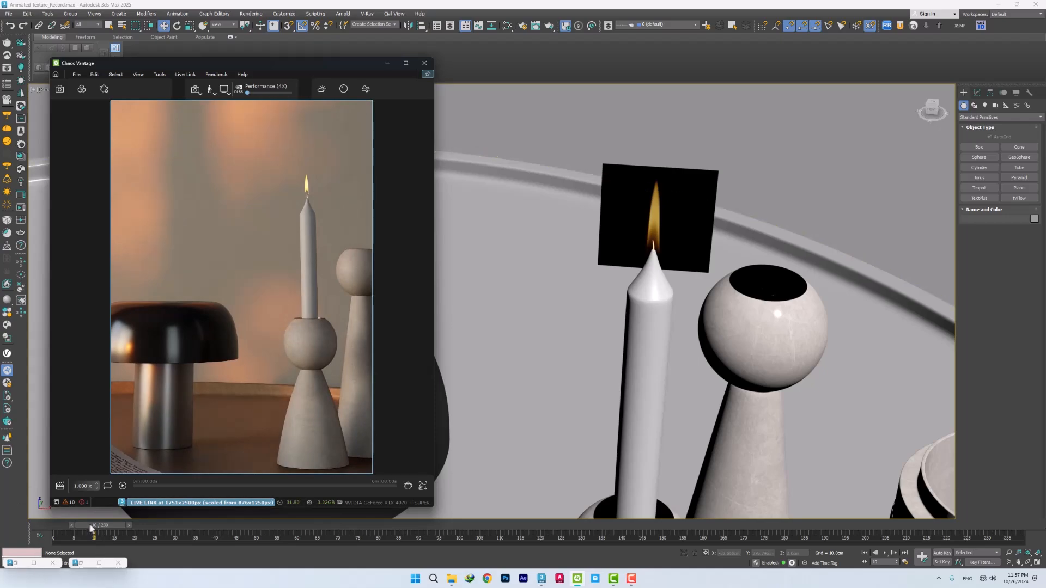
drag(99, 525, 493, 570)
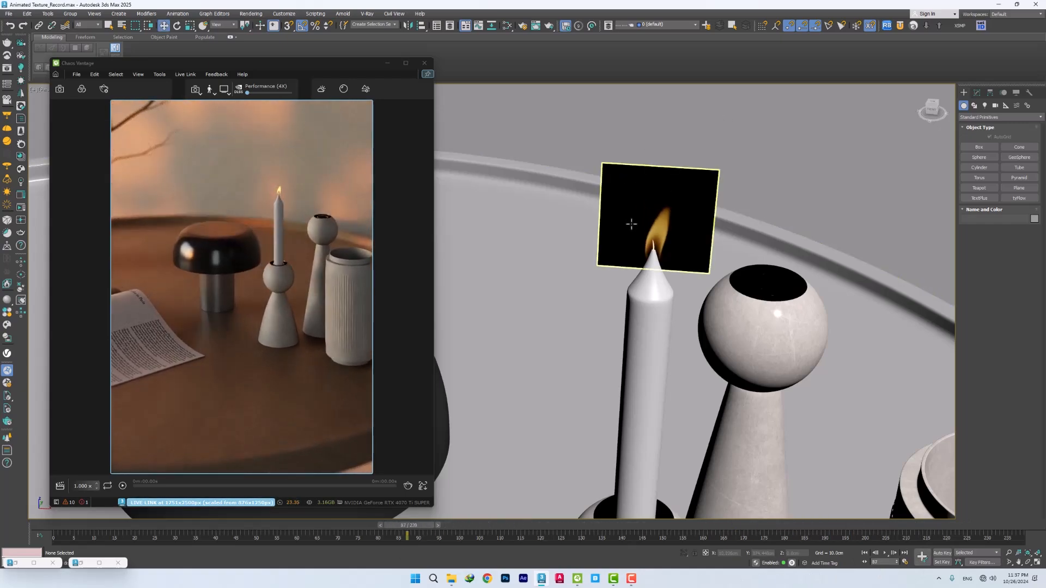